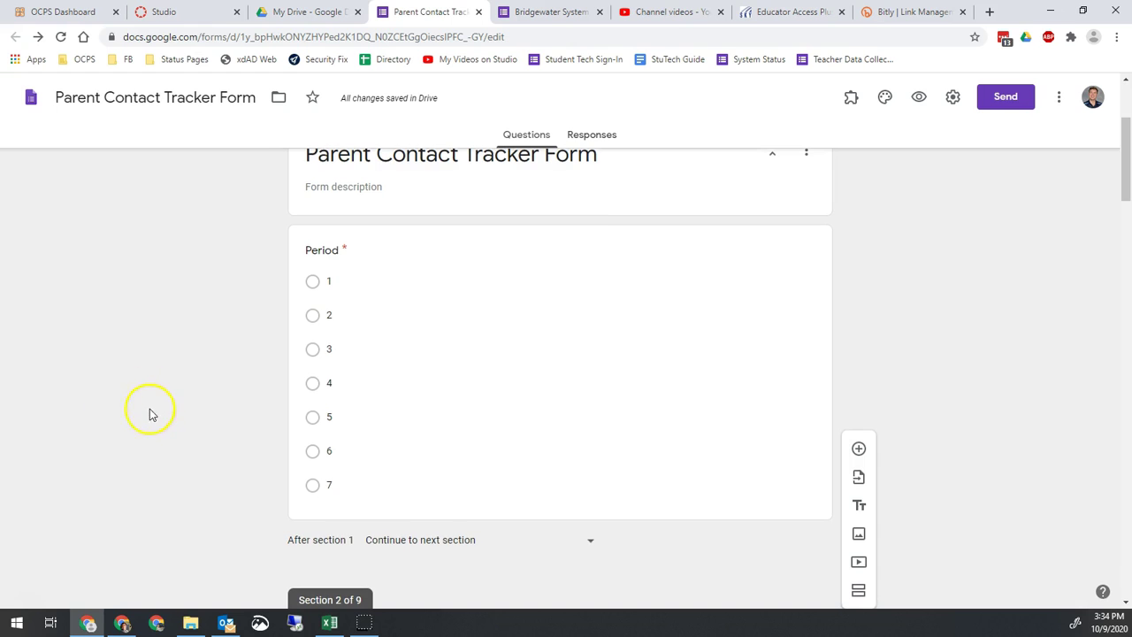
Load the bit.ly short link to reach the Drive copy page for Parent Contact Tracker Form
scroll(152, 416, "up", 2)
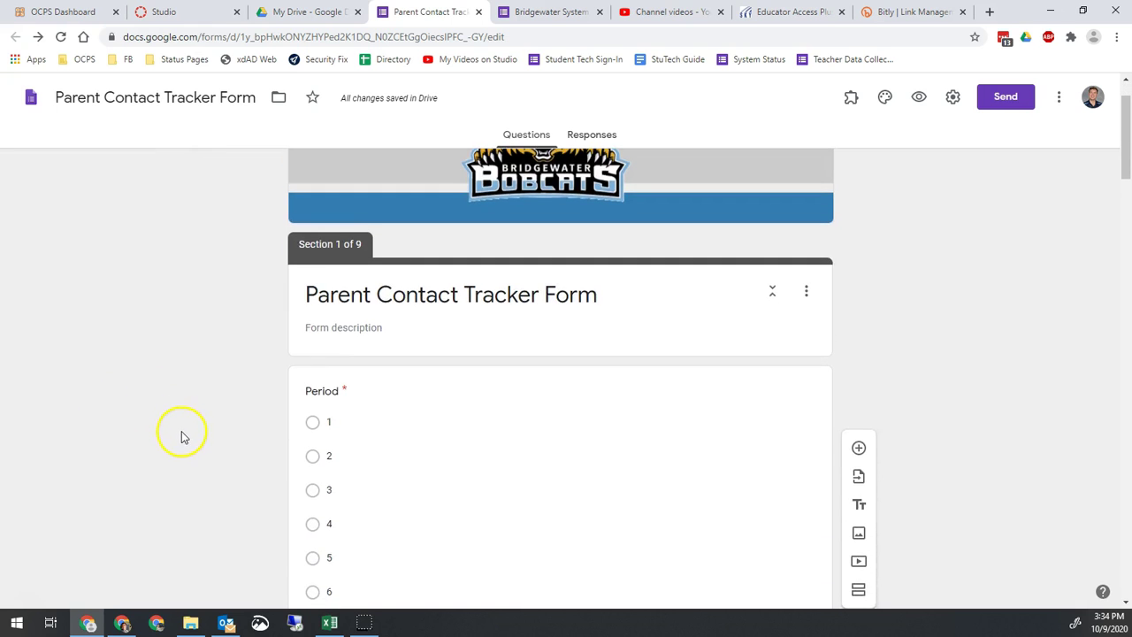
scroll(174, 432, "down", 1)
scroll(180, 430, "down", 2)
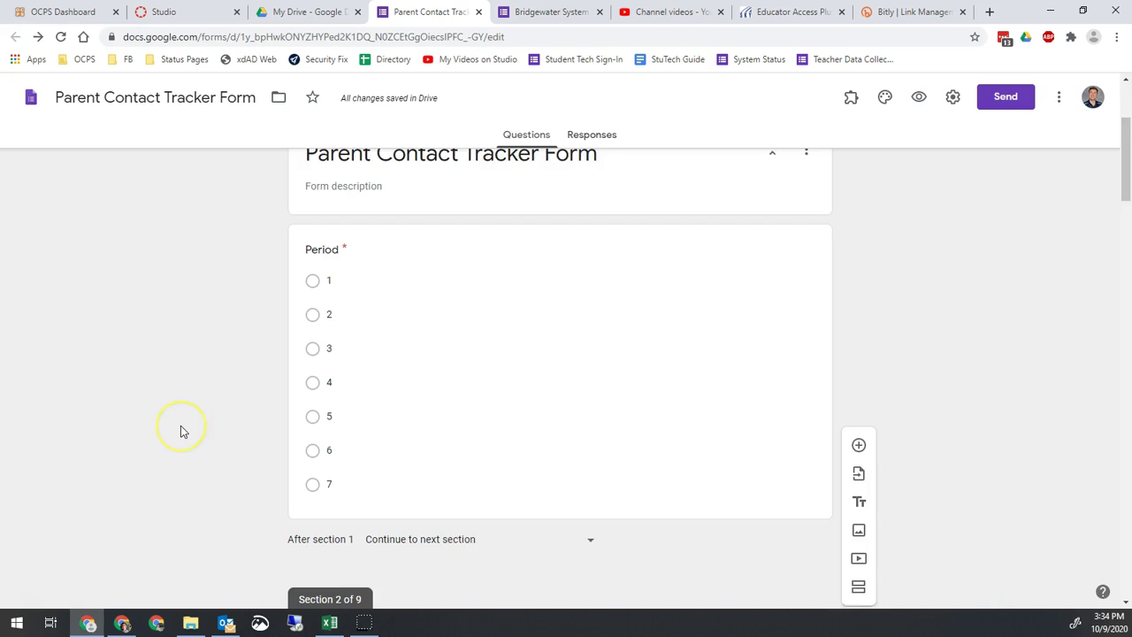
scroll(180, 430, "up", 2)
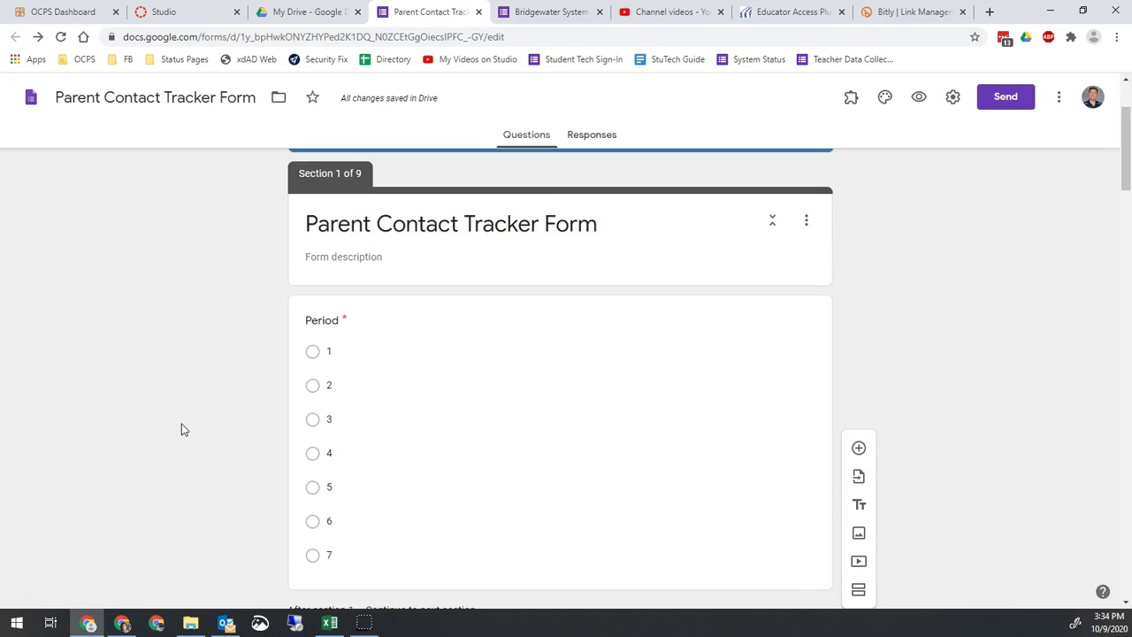
scroll(181, 428, "down", 1)
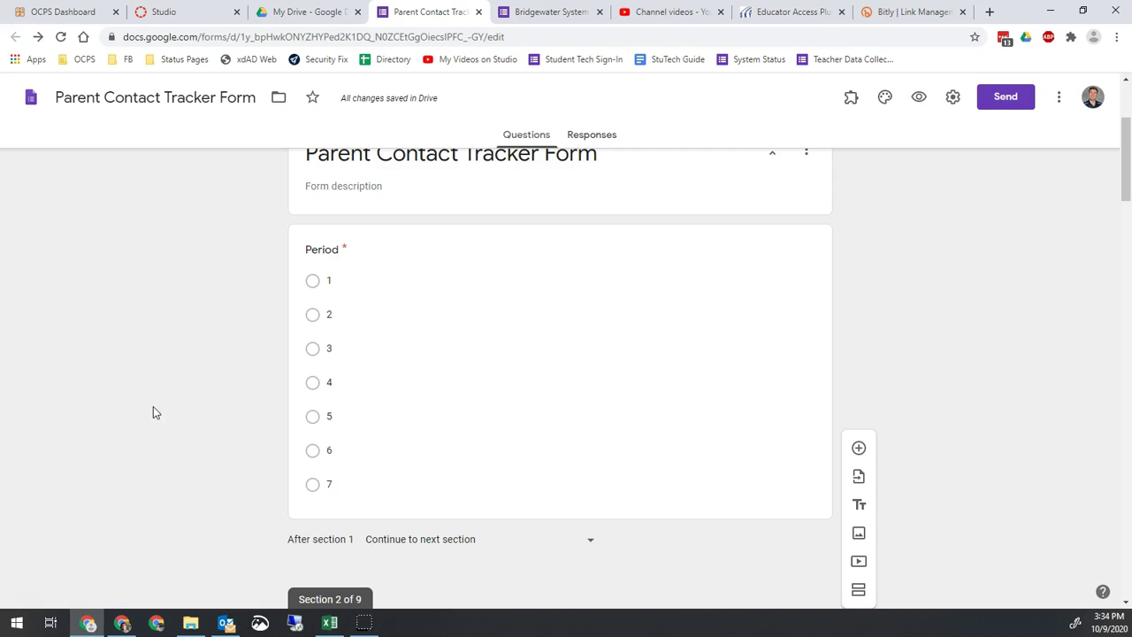
scroll(200, 466, "up", 1)
scroll(201, 466, "up", 1)
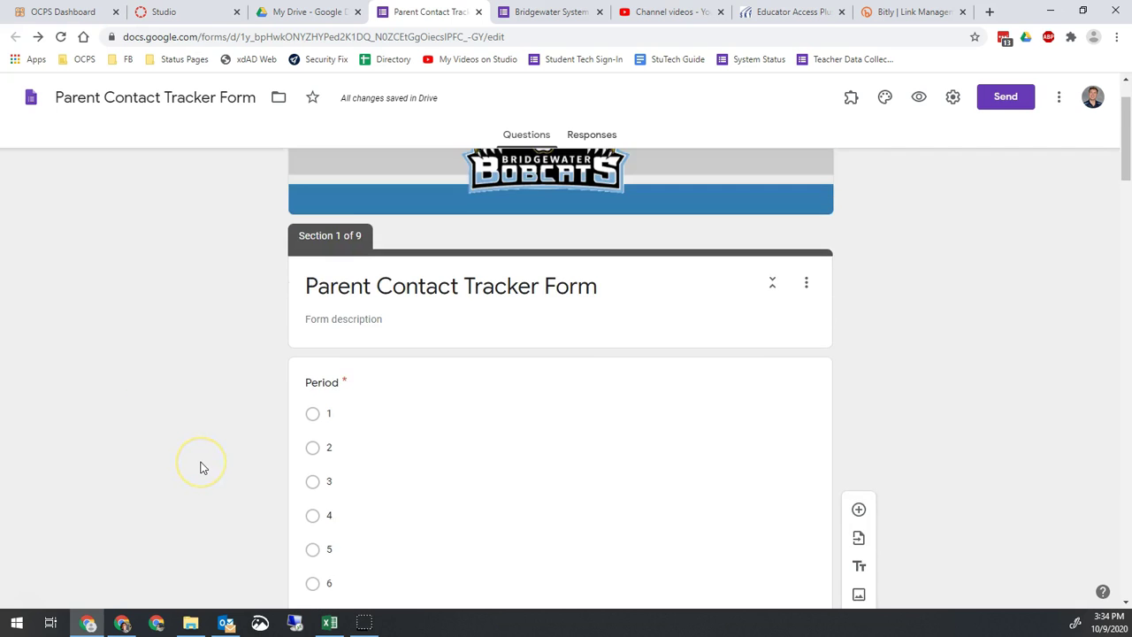
scroll(200, 466, "down", 2)
scroll(201, 468, "up", 1)
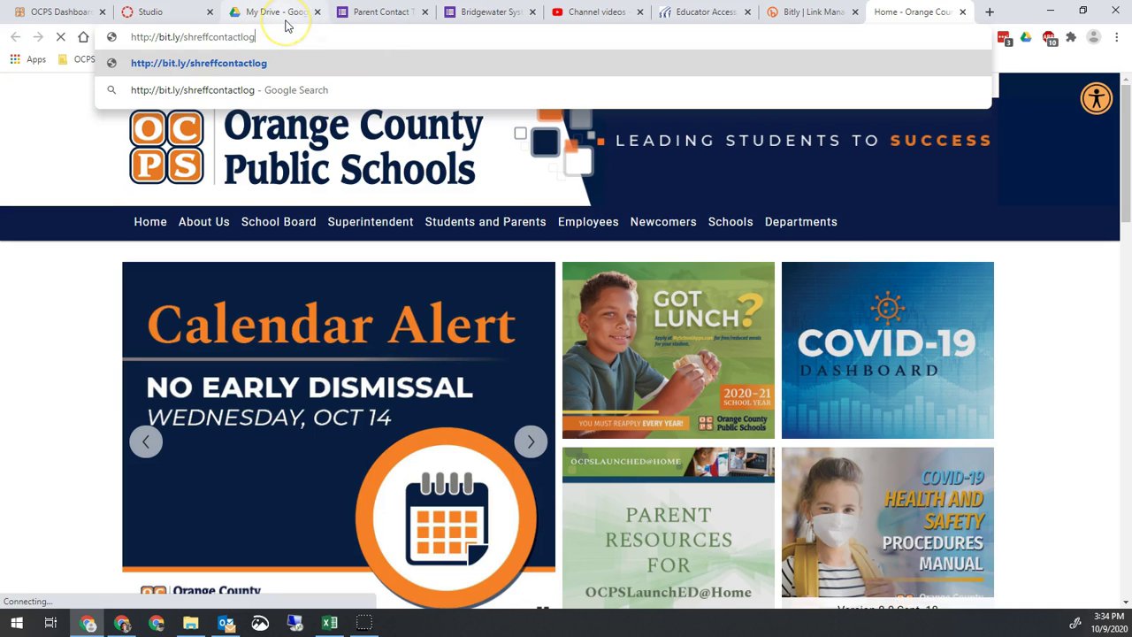
key("Return")
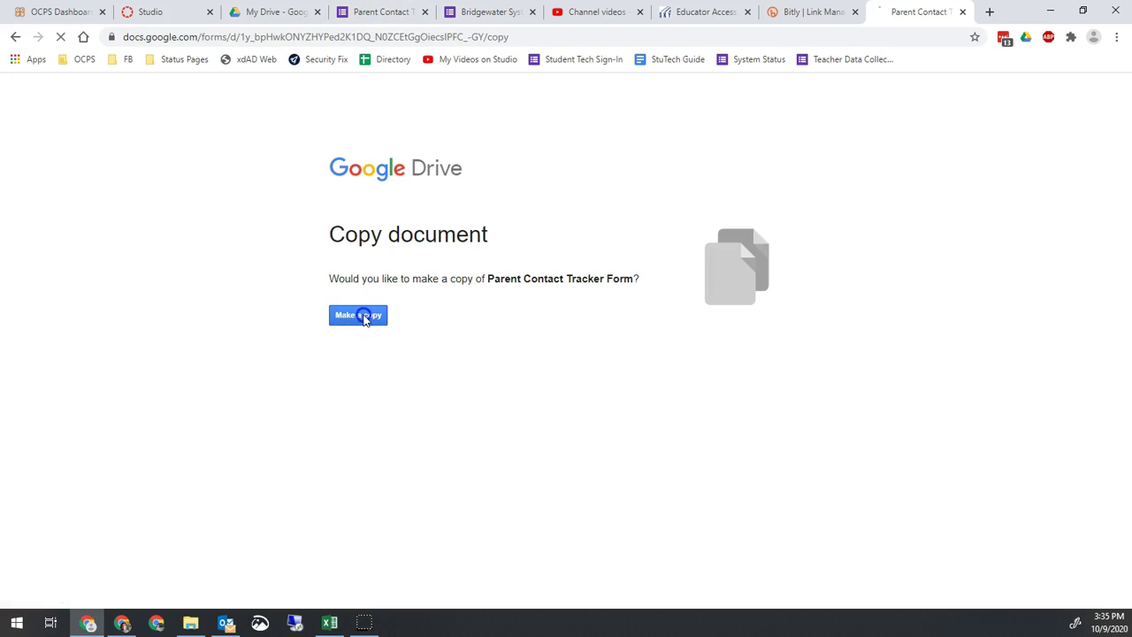
Make a copy of the Parent Contact Tracker Form and scroll to its Period 1 section
left_click(364, 317)
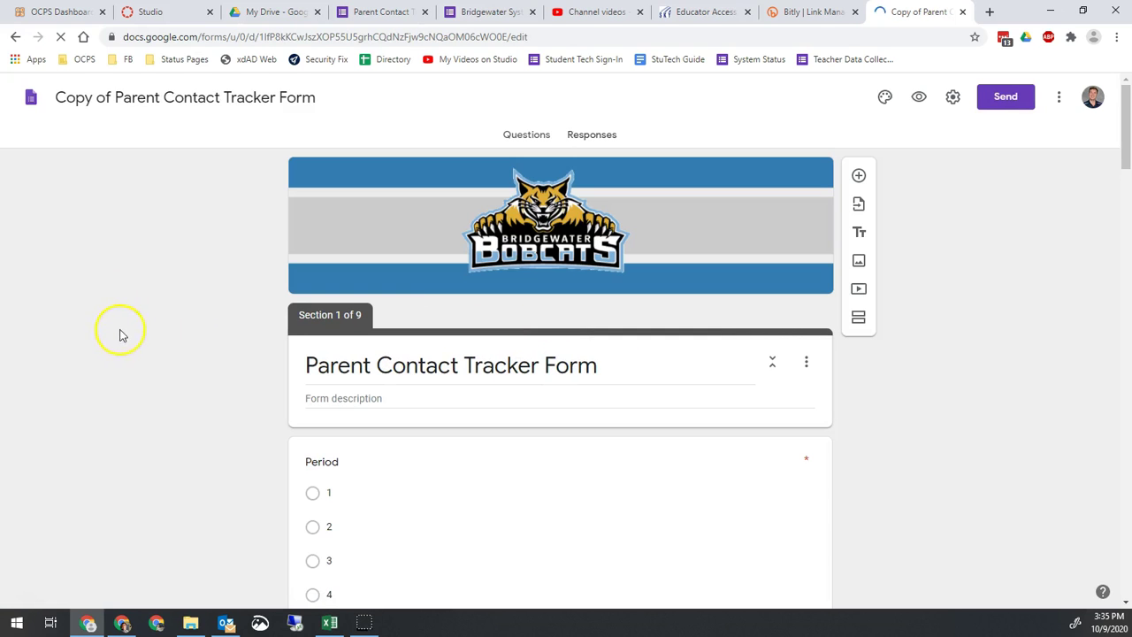
scroll(344, 320, "down", 3)
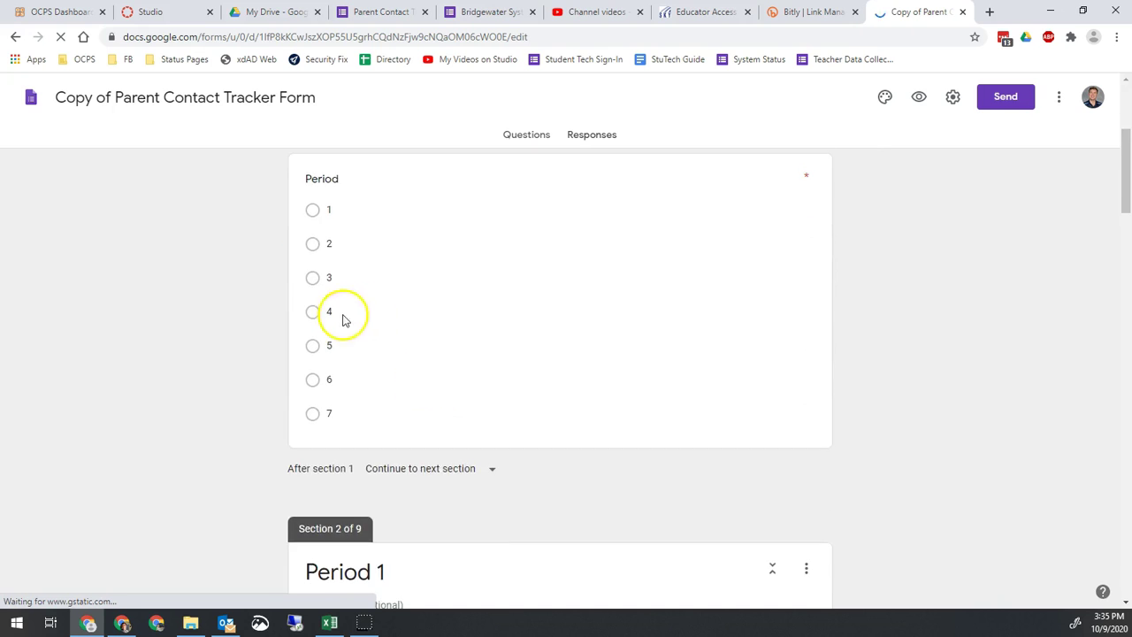
scroll(447, 320, "up", 1)
scroll(445, 305, "up", 1)
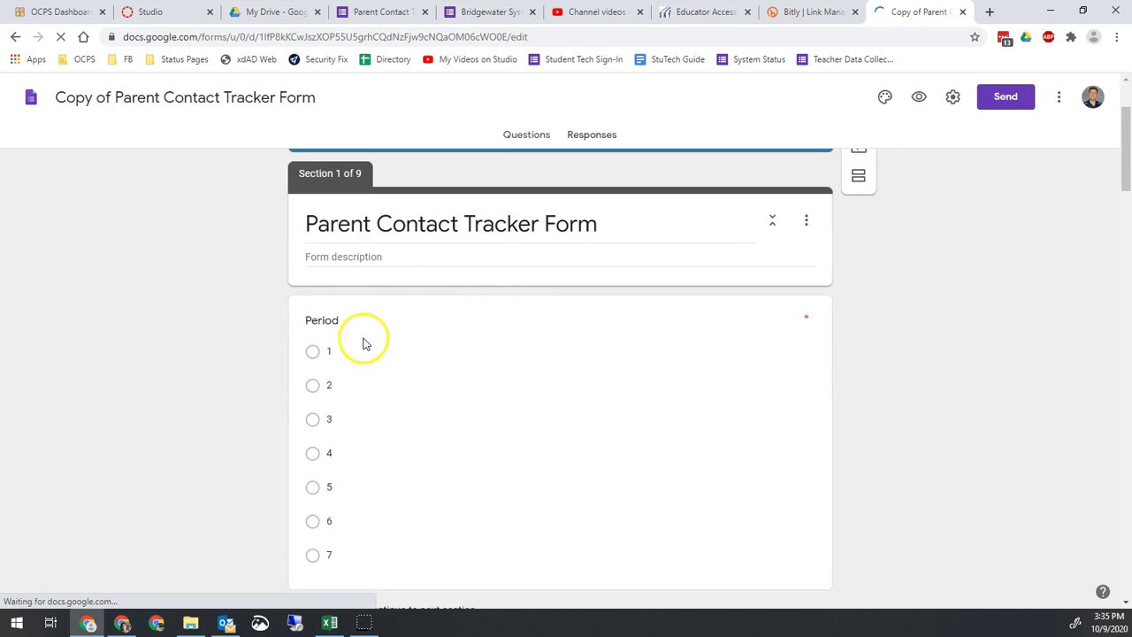
scroll(366, 331, "down", 4)
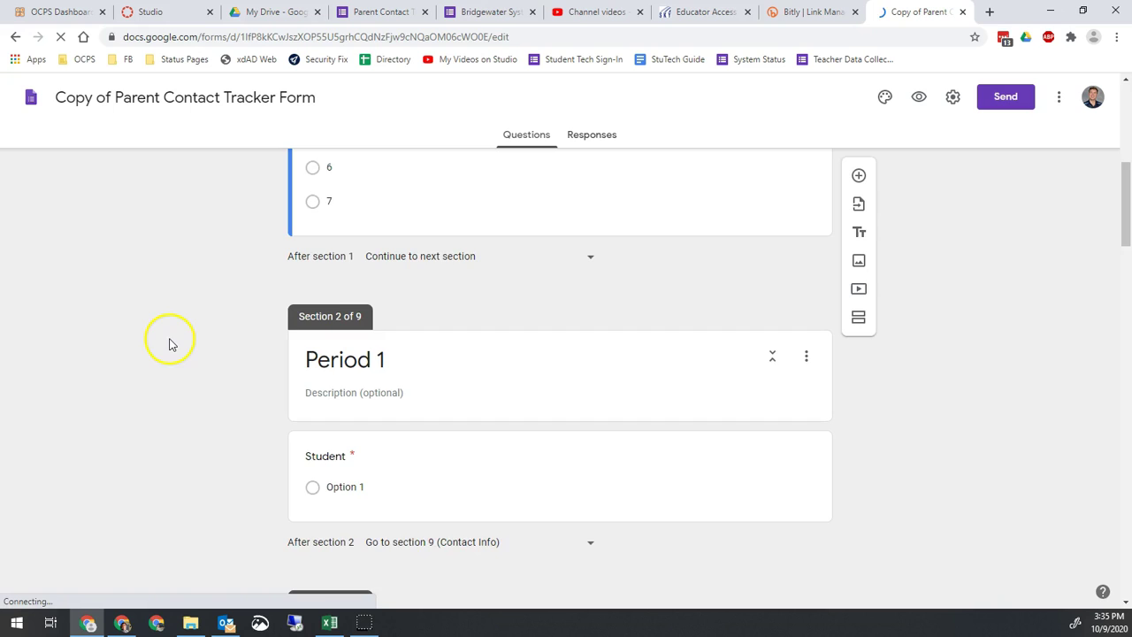
scroll(169, 342, "down", 1)
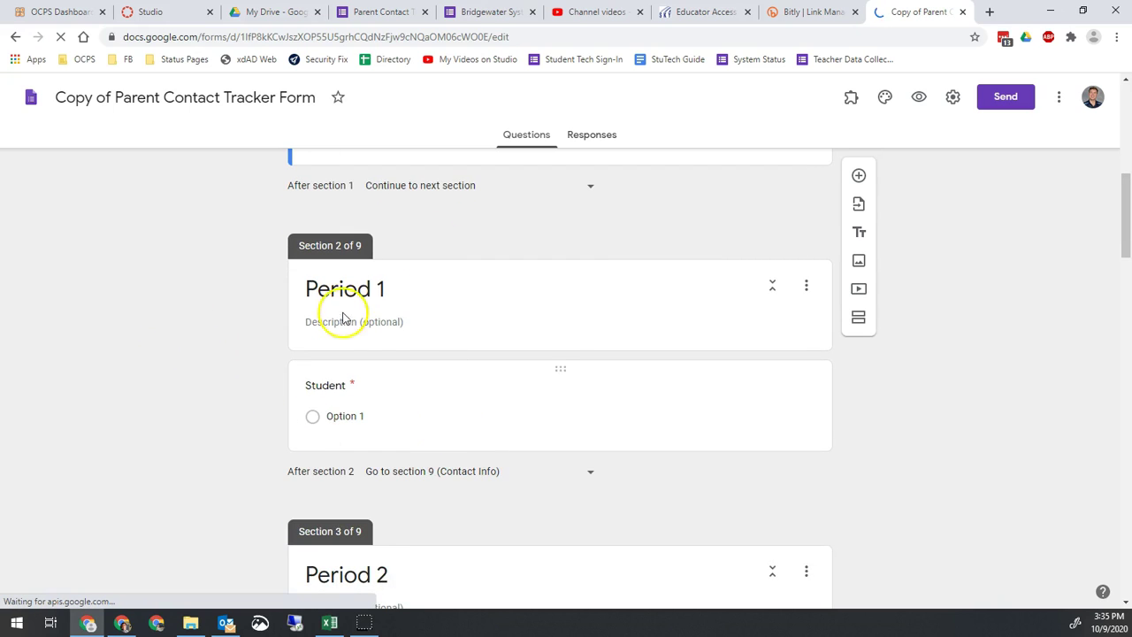
Open My Gradebook from Teacher Access on the Skyward educator site
left_click(699, 13)
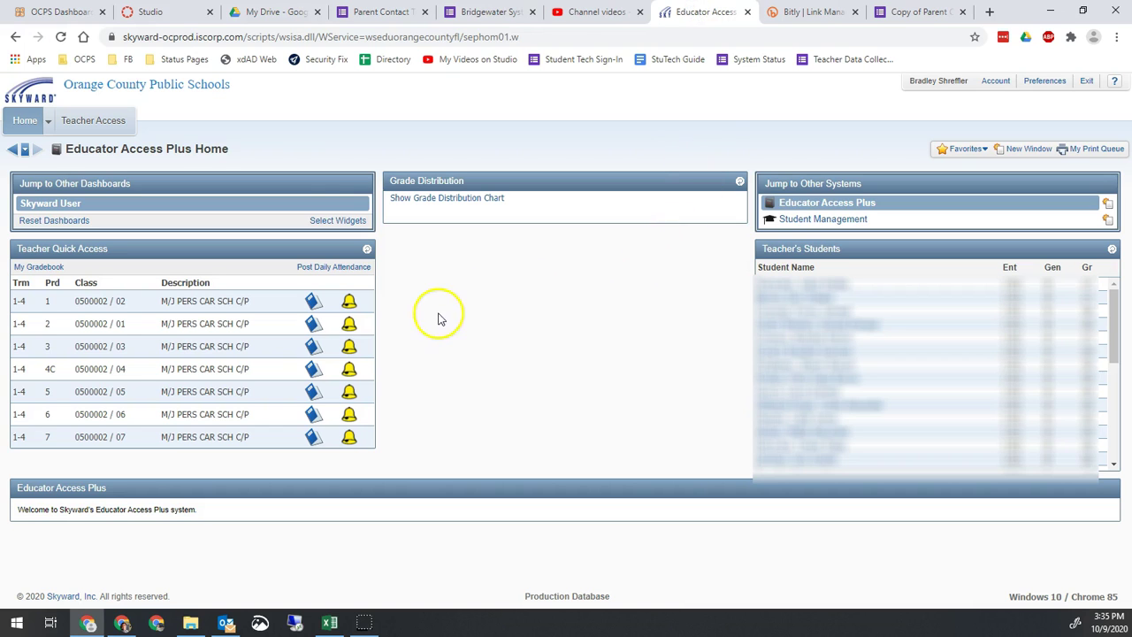
left_click(92, 120)
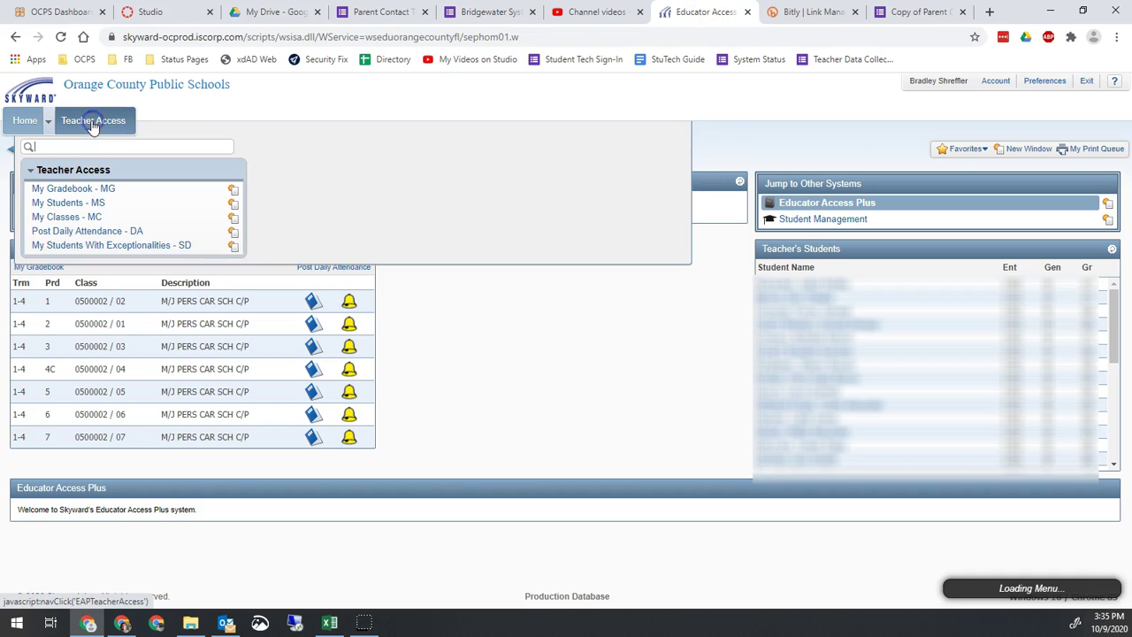
left_click(89, 195)
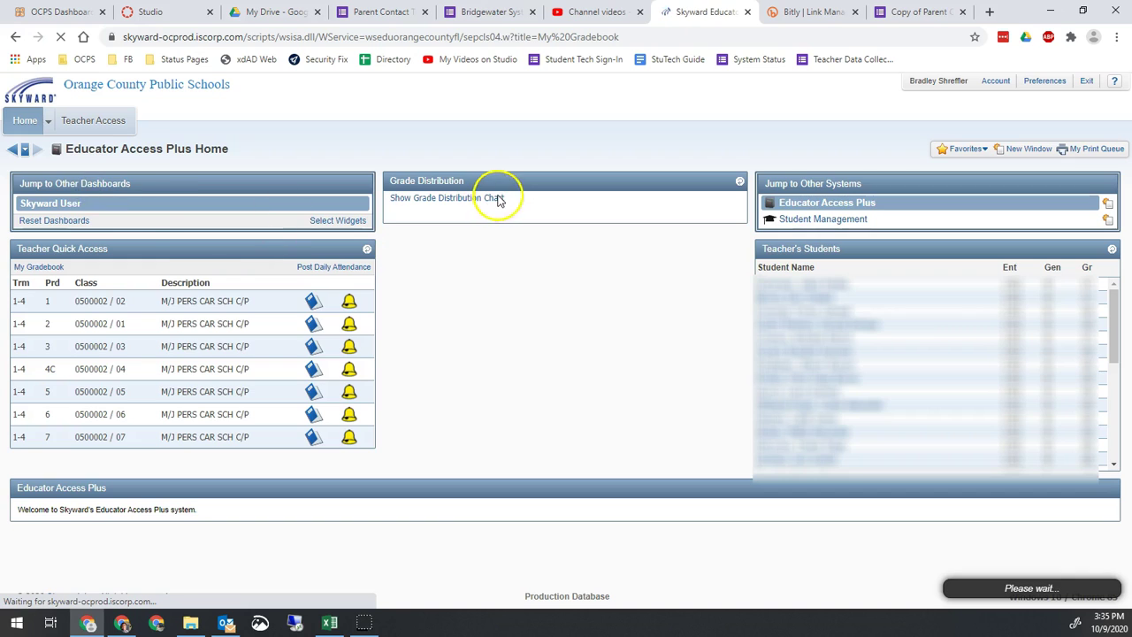
Export the all-classes Class Roster with the Student Name & Student Info template to Excel
mouse_move(498, 199)
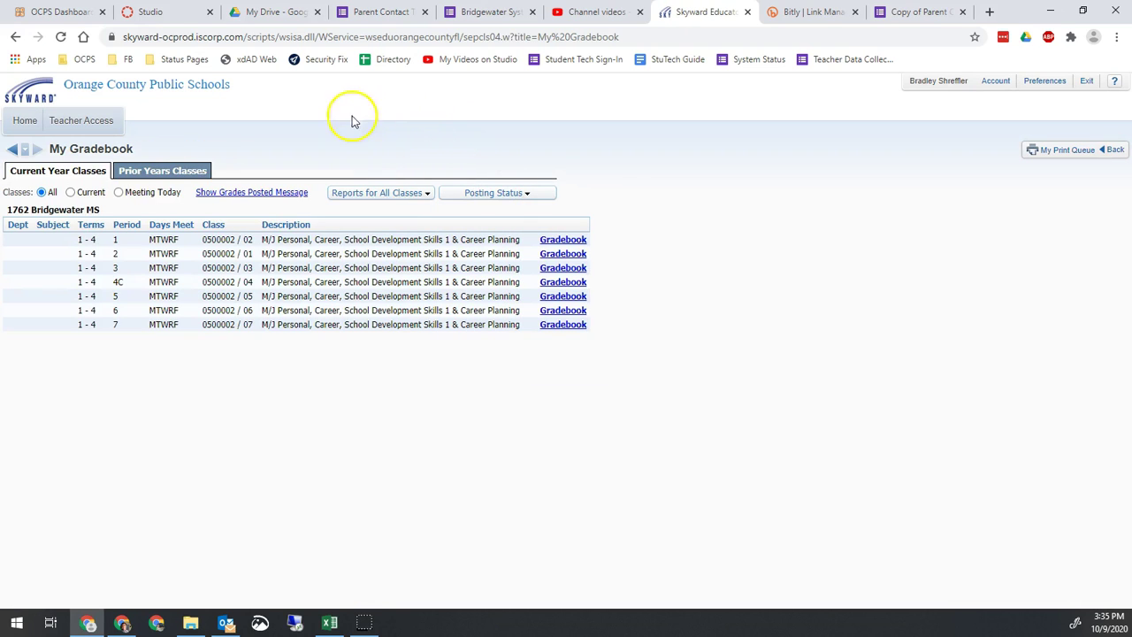
mouse_move(389, 194)
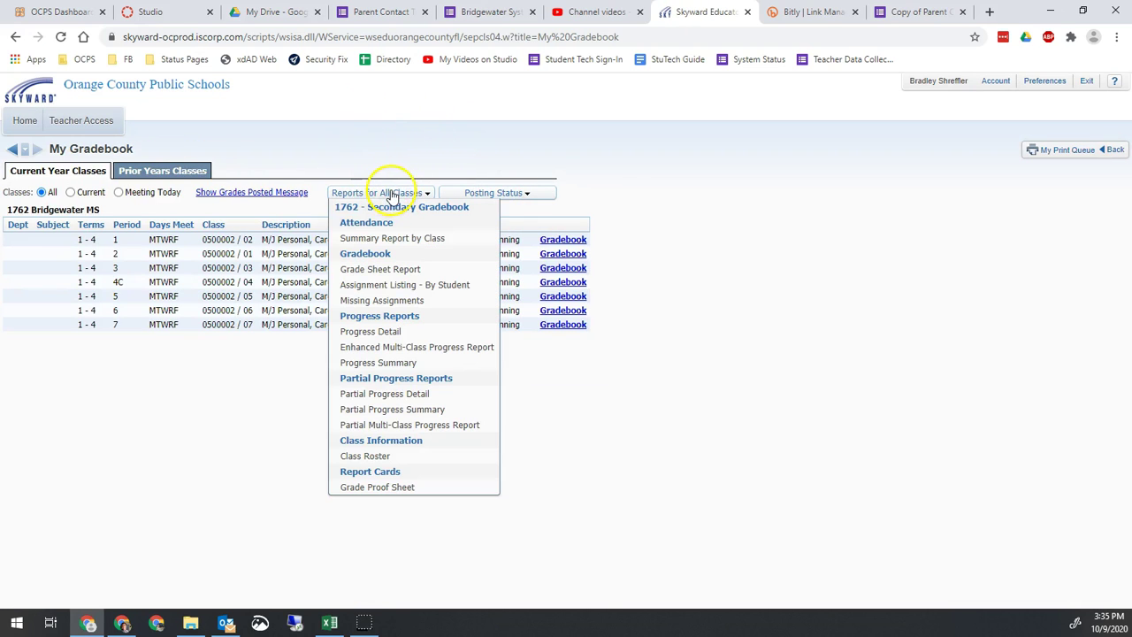
left_click(391, 456)
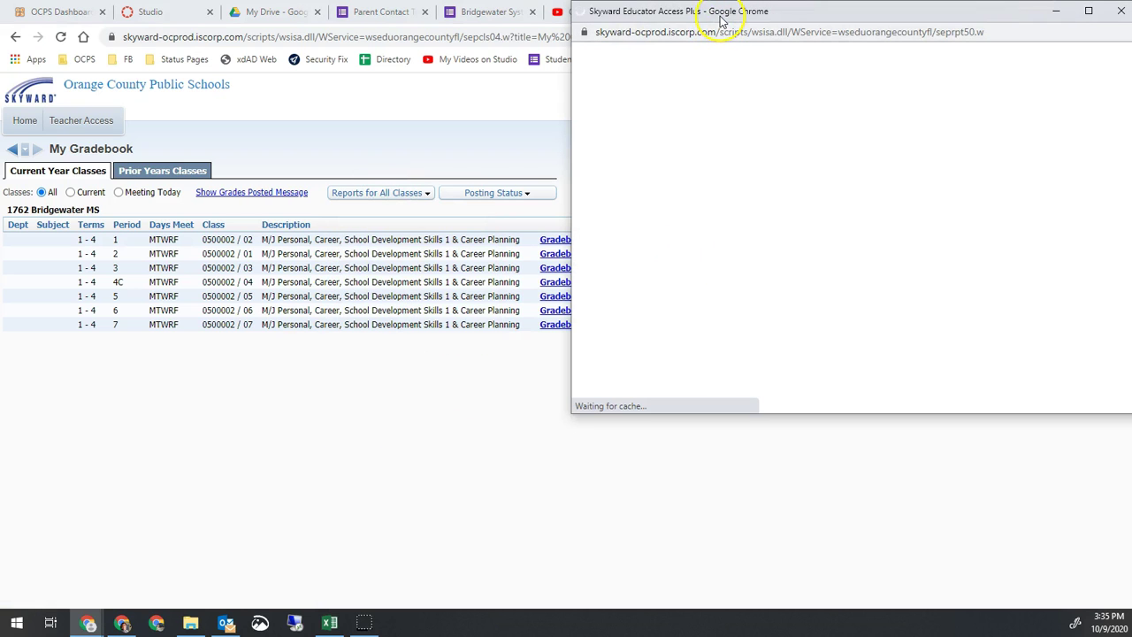
left_click_drag(721, 22, 368, 58)
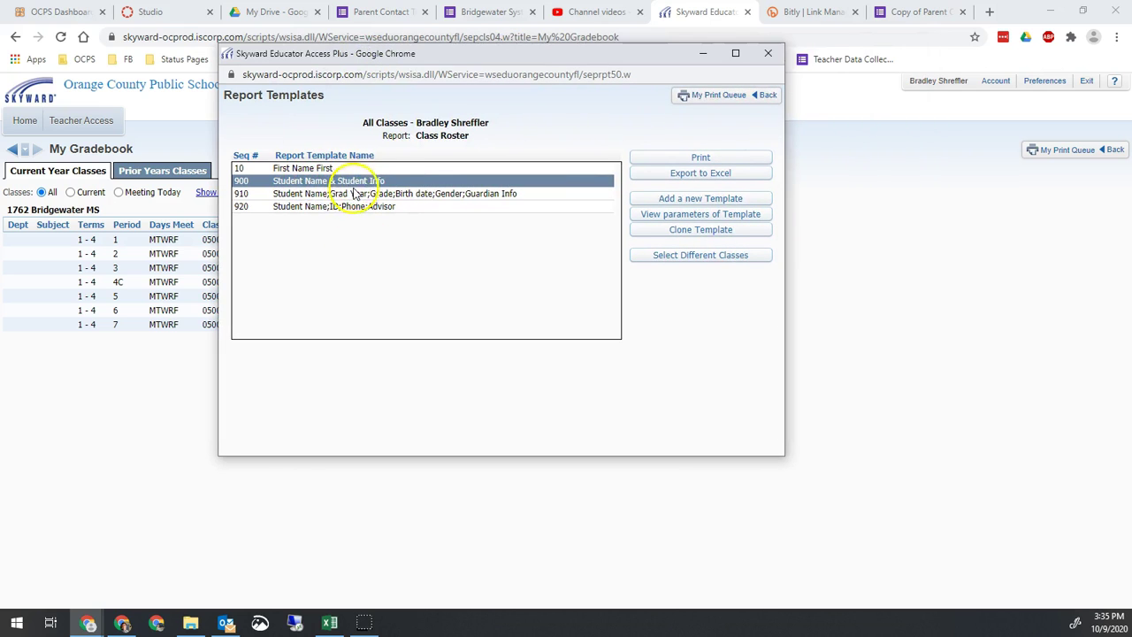
left_click(702, 174)
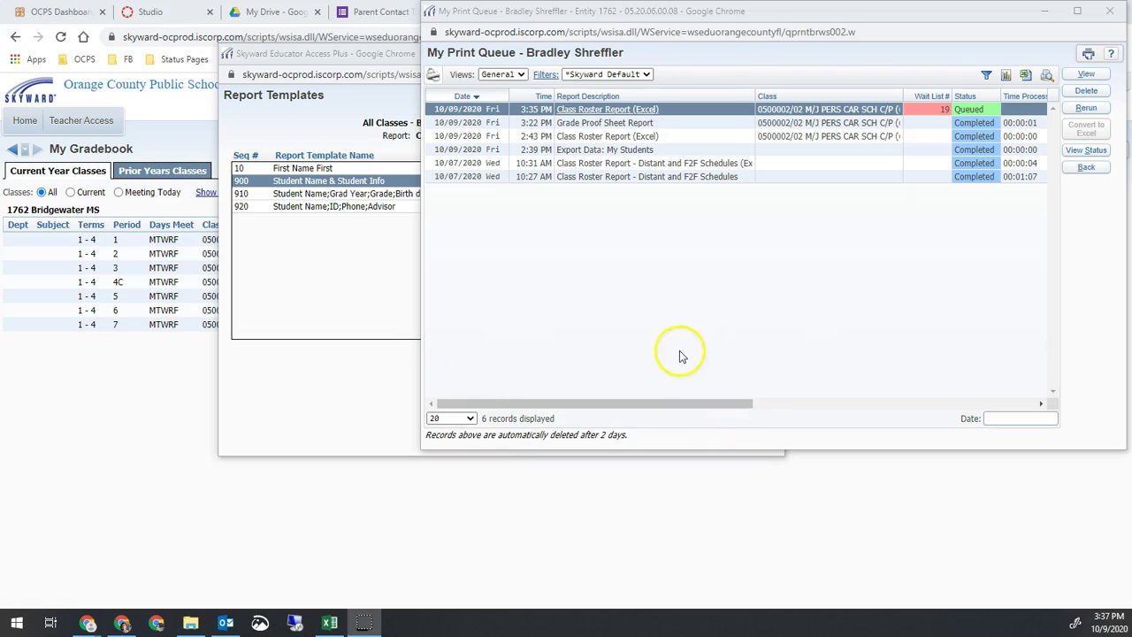
Copy the four Period 1 student names (A8:A11) from the roster spreadsheet, then return to the browser
left_click(329, 622)
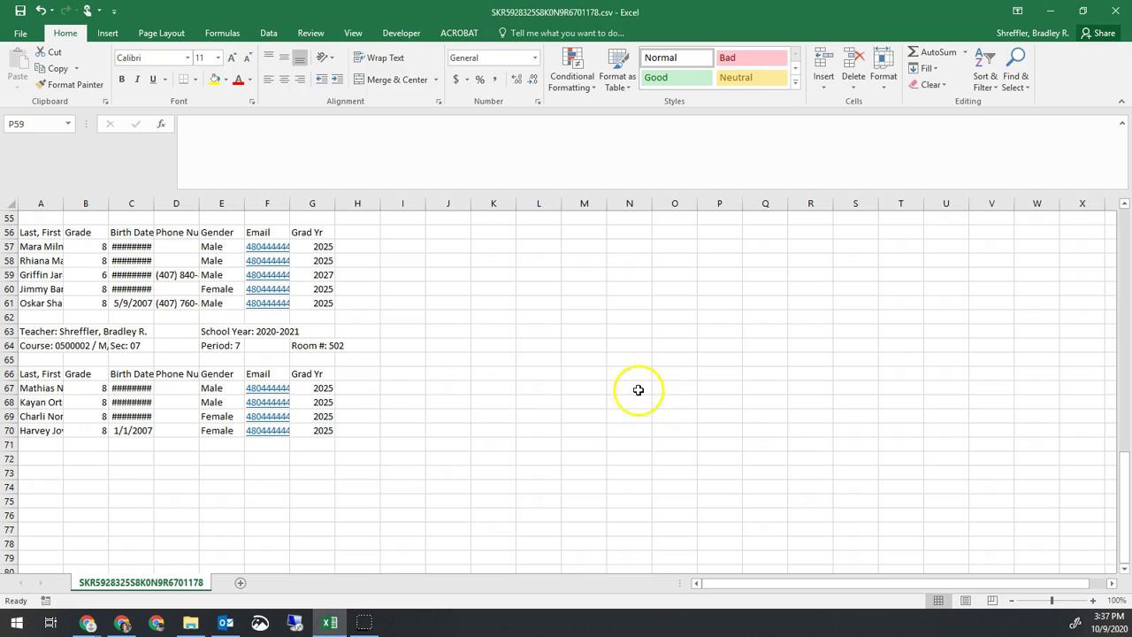
scroll(531, 363, "up", 18)
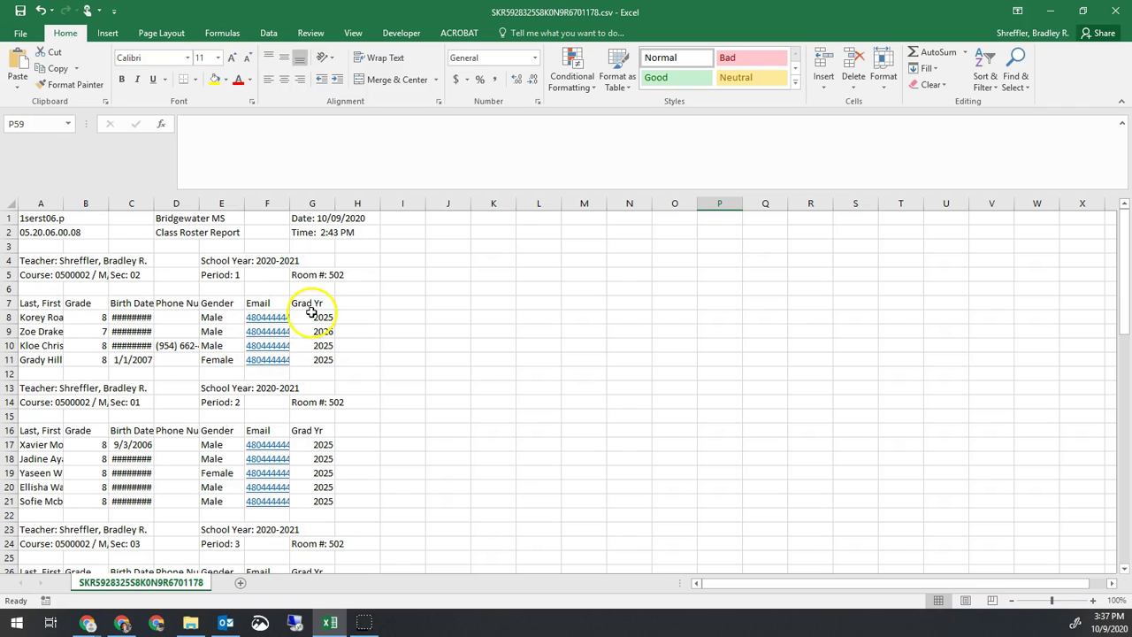
left_click(31, 305)
left_click(217, 276)
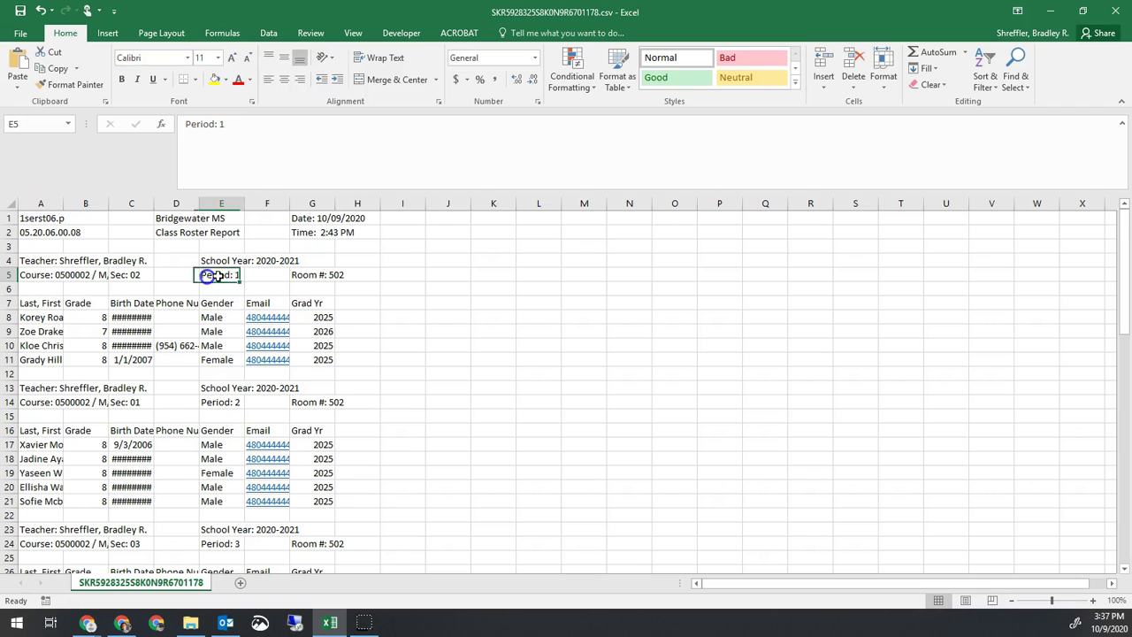
left_click(35, 318)
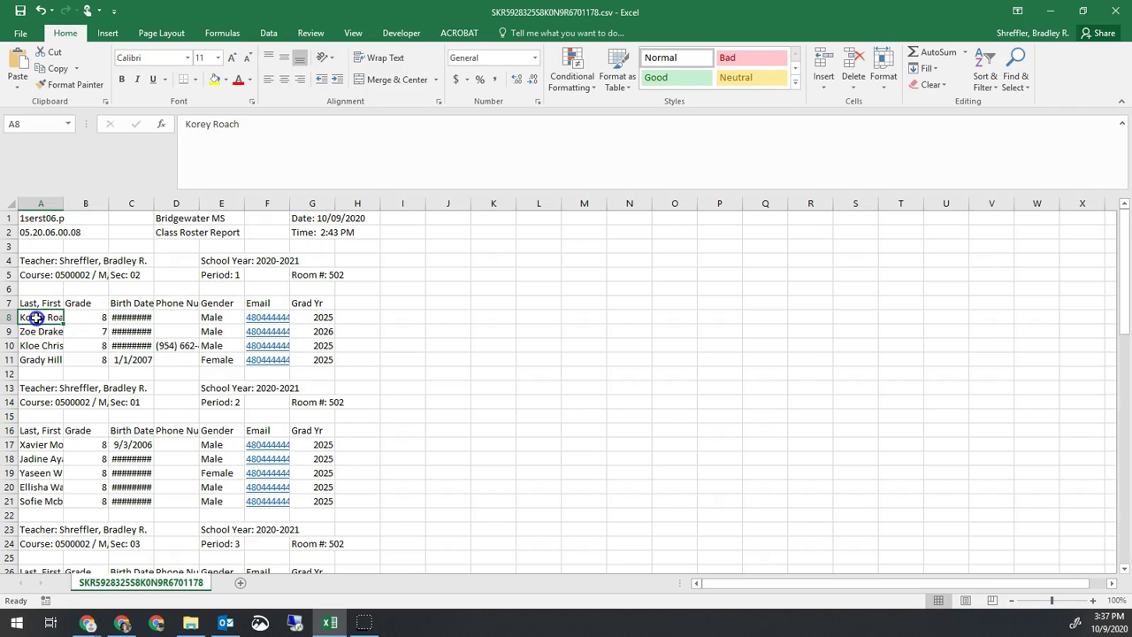
left_click_drag(36, 317, 38, 335)
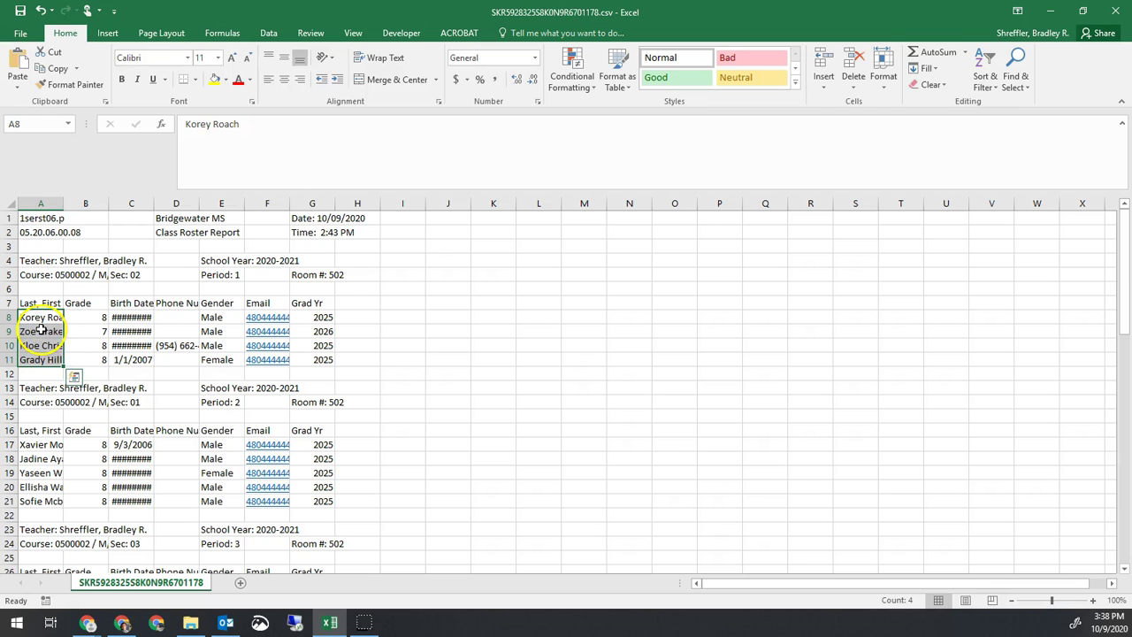
key("ctrl+q")
right_click(53, 362)
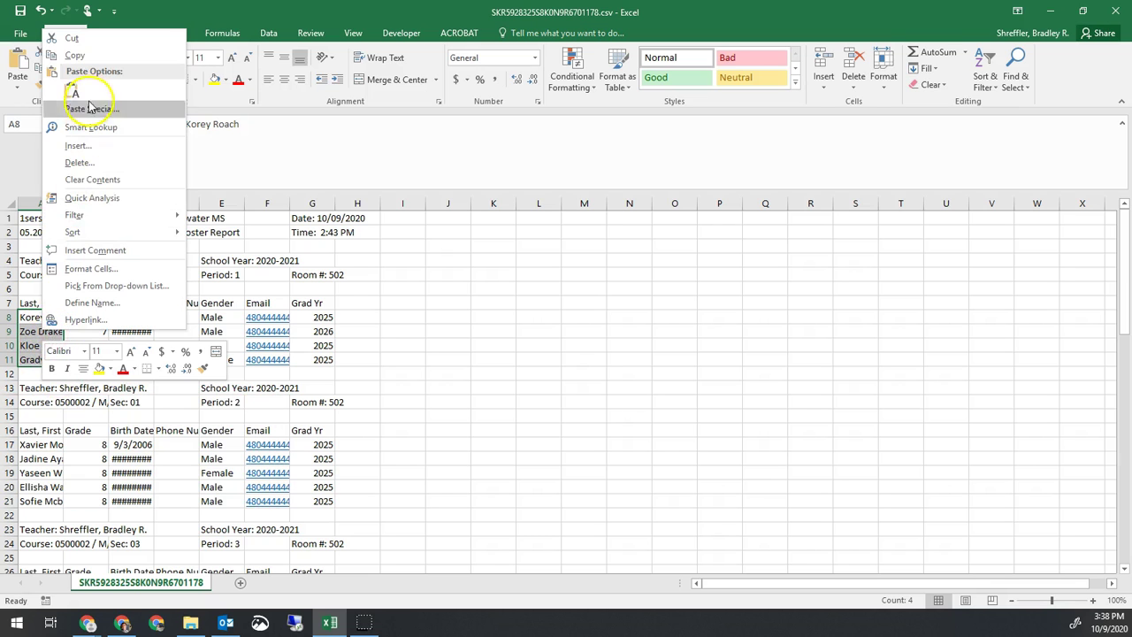
left_click(74, 54)
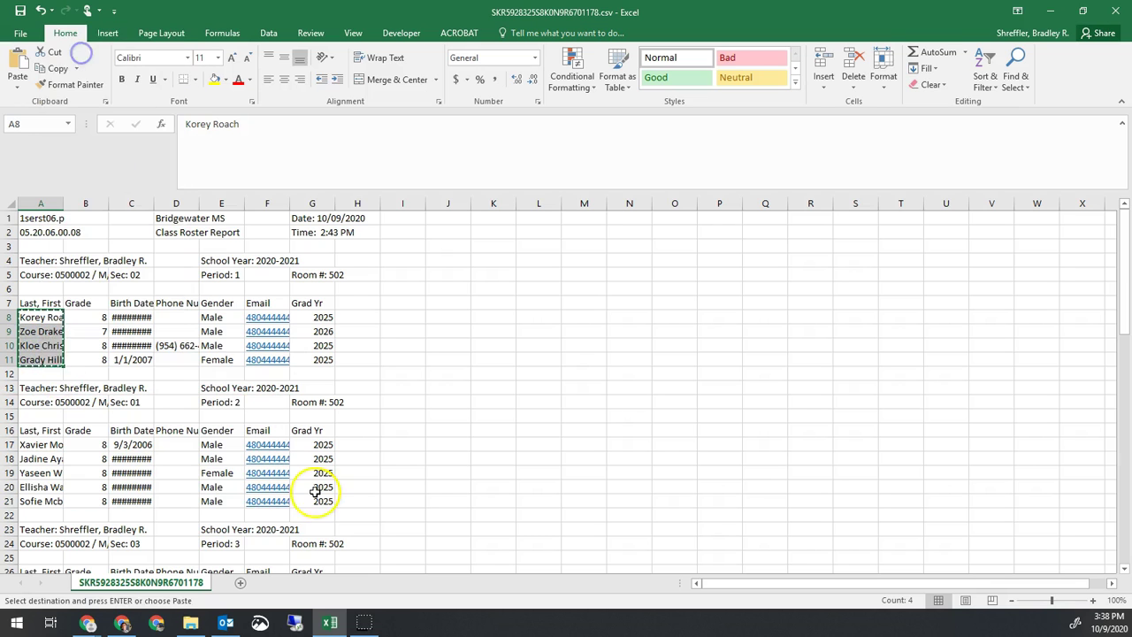
left_click(85, 624)
Replace Option 1 in Period 1's Student question with the four pasted student names
left_click(75, 587)
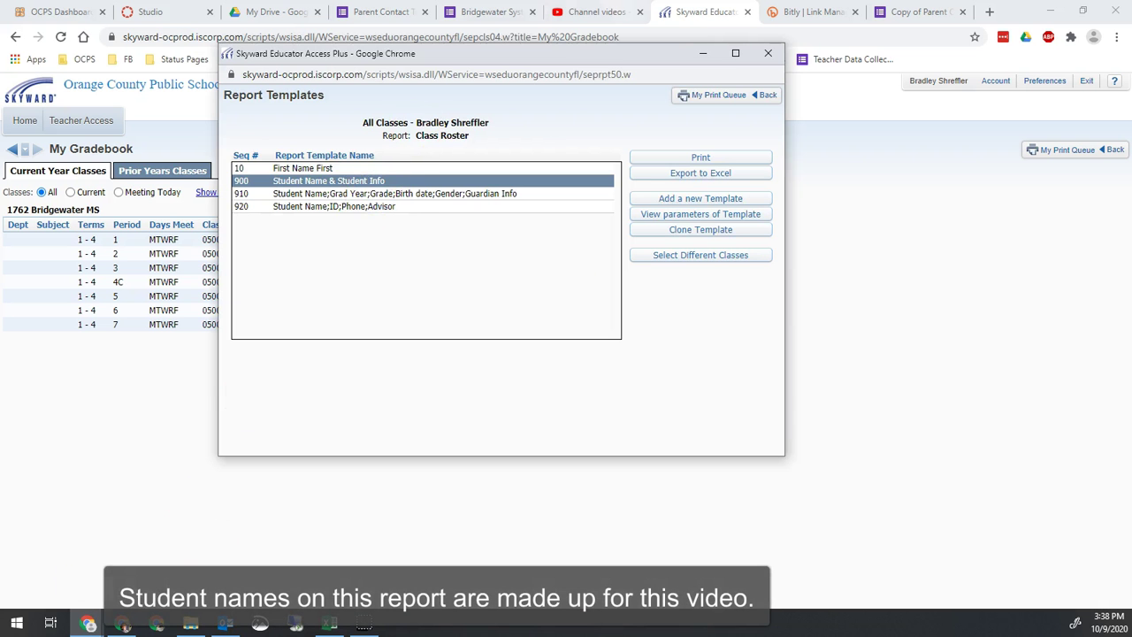
left_click(380, 11)
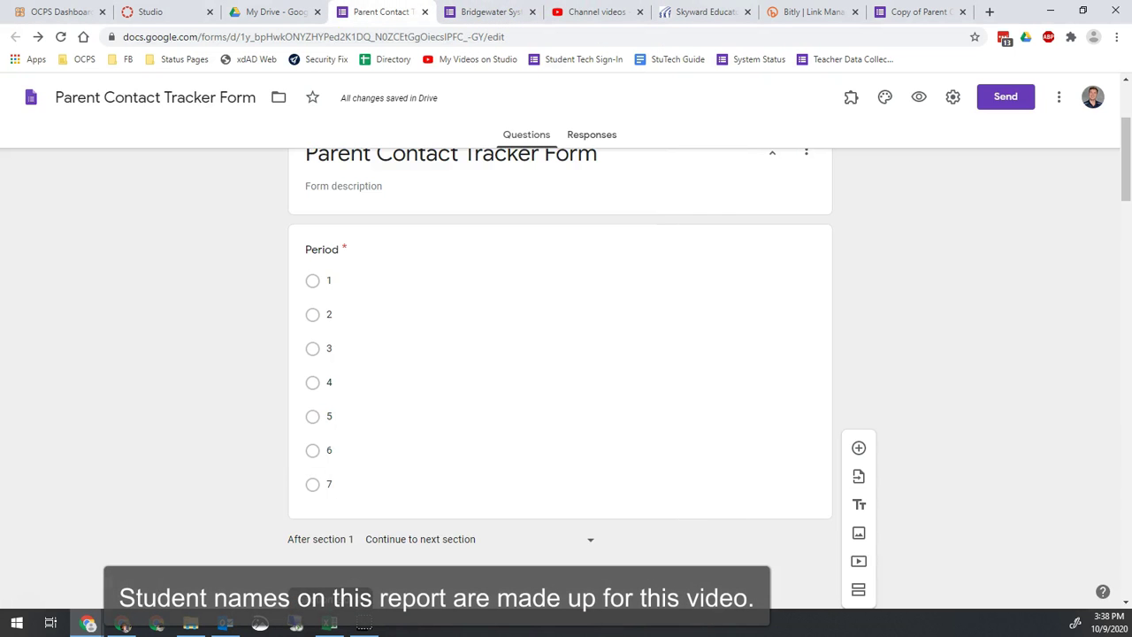
scroll(436, 458, "down", 5)
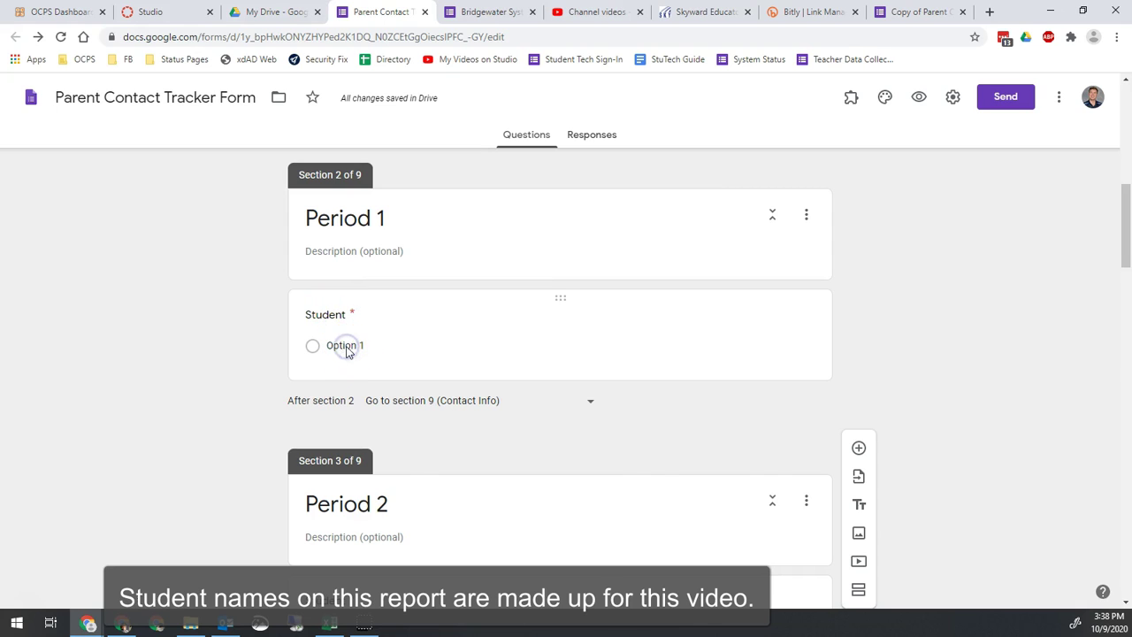
left_click(345, 347)
right_click(343, 366)
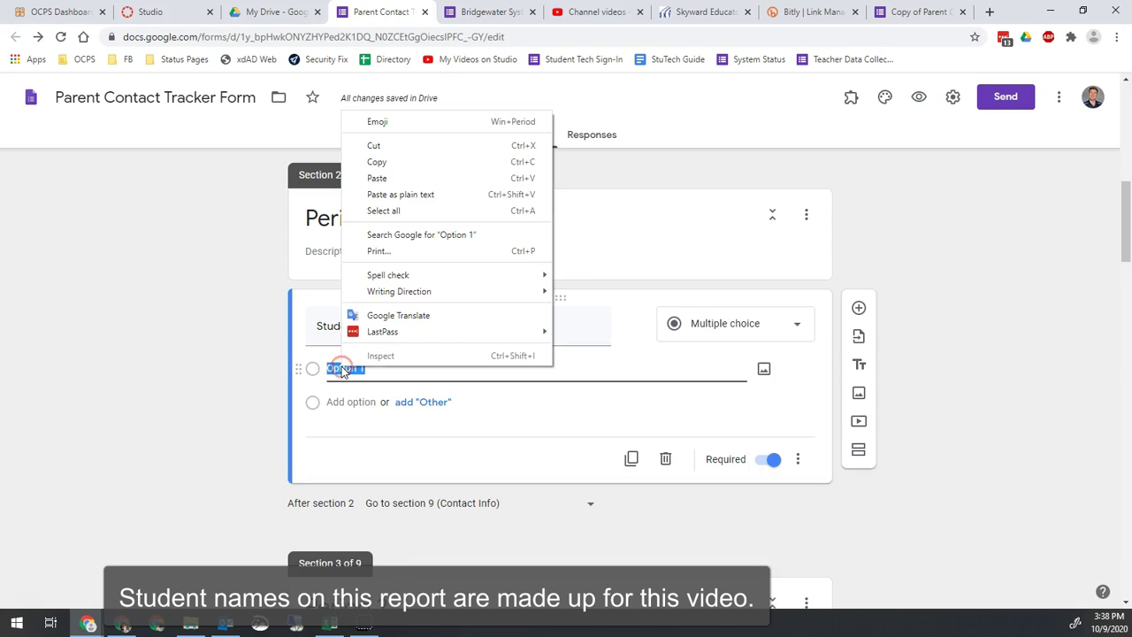
left_click(378, 179)
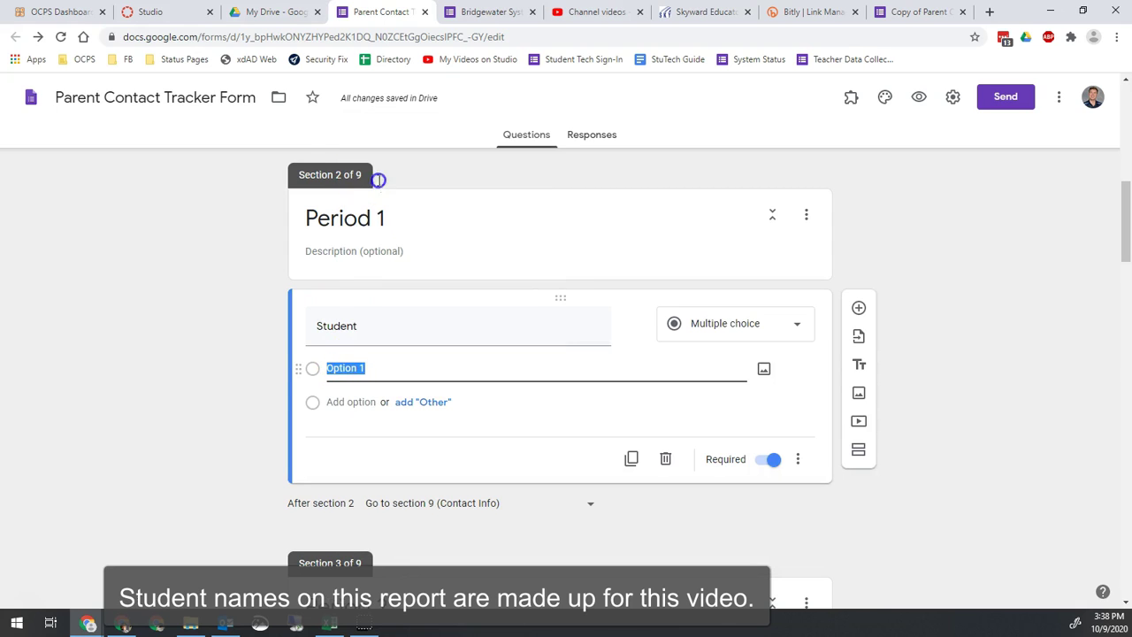
left_click(226, 468)
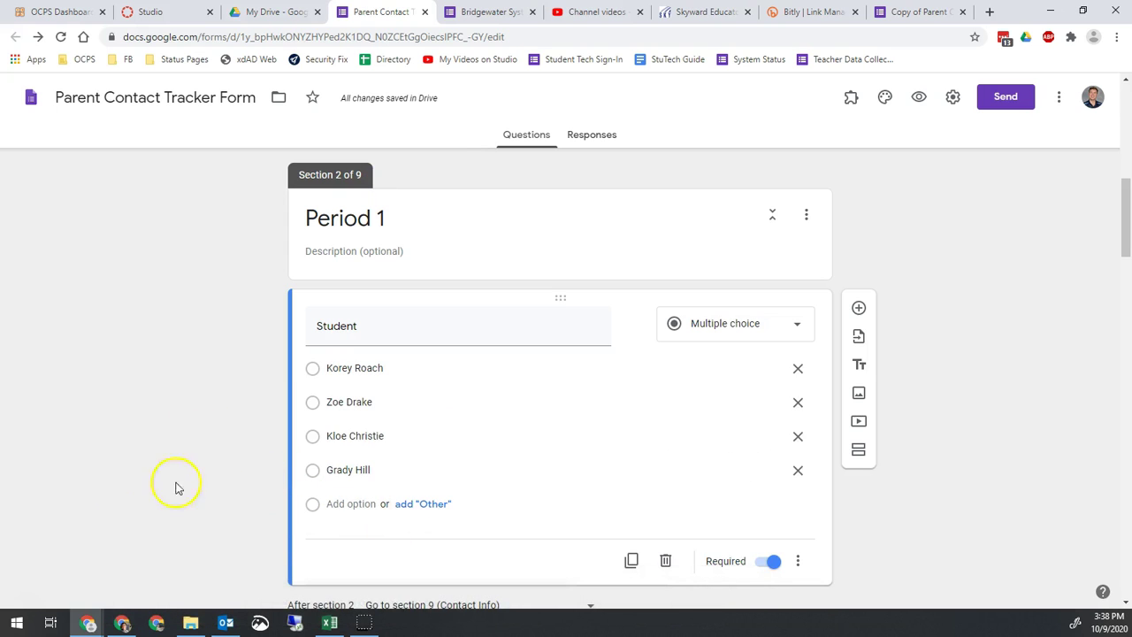
Copy the five Period 2 student names (A17:A21) from the roster spreadsheet
left_click(329, 623)
left_click_drag(45, 444, 50, 501)
key("ctrl+c")
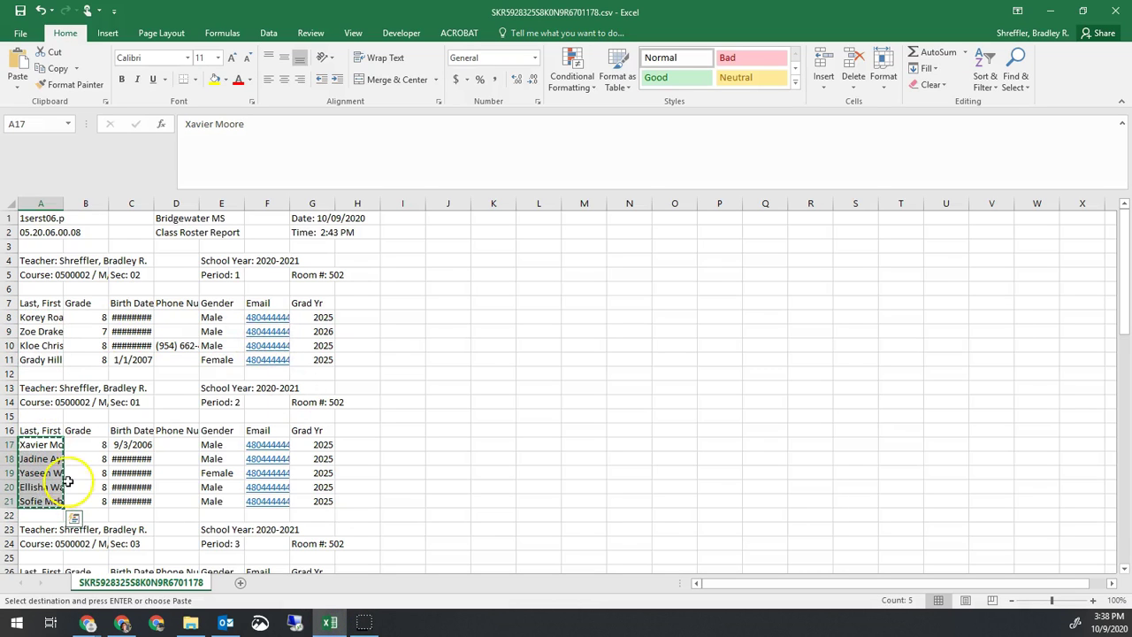
key("alt+Tab")
scroll(243, 429, "down", 5)
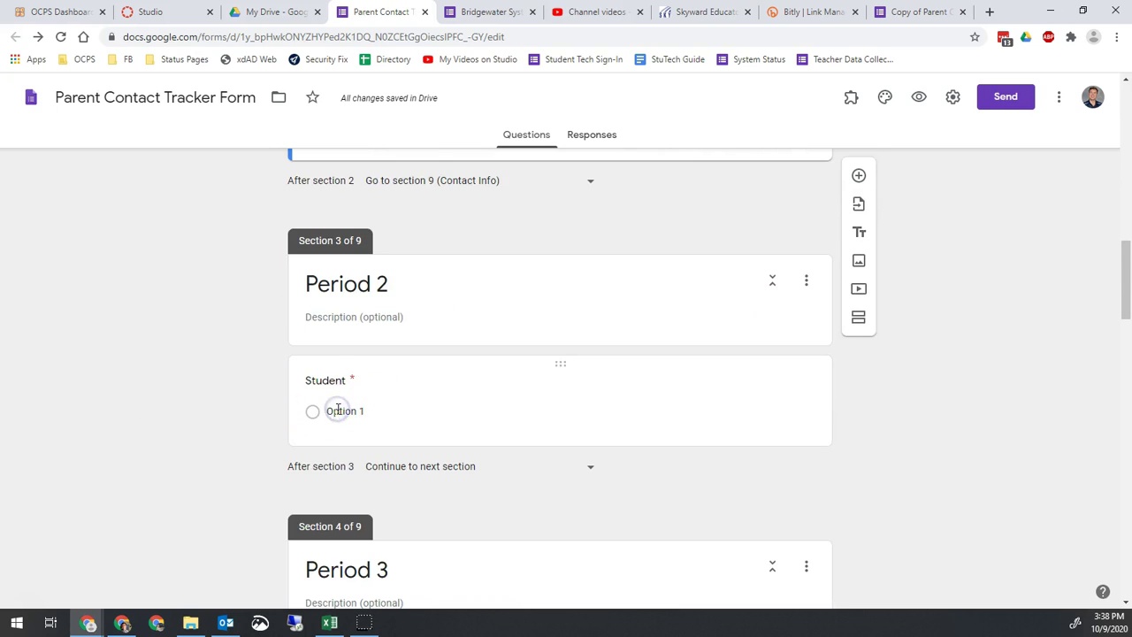
Paste the Period 2 names, then the Period 3 names (A27:A31), into their Student questions
left_click(338, 409)
key("ctrl+v")
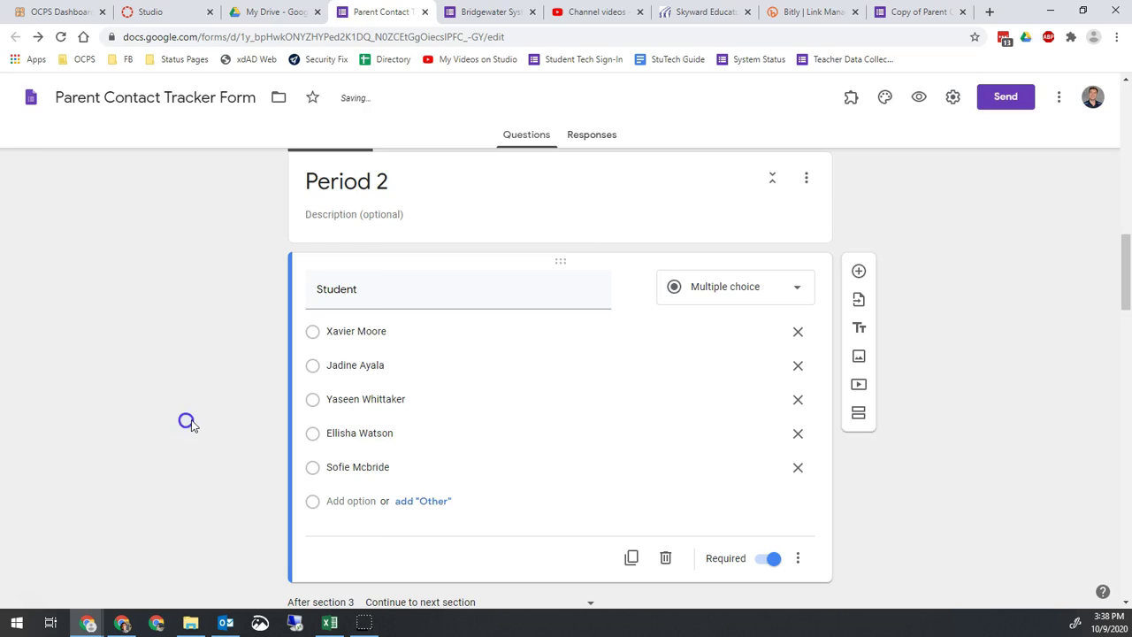
key("alt+Tab")
scroll(235, 416, "down", 3)
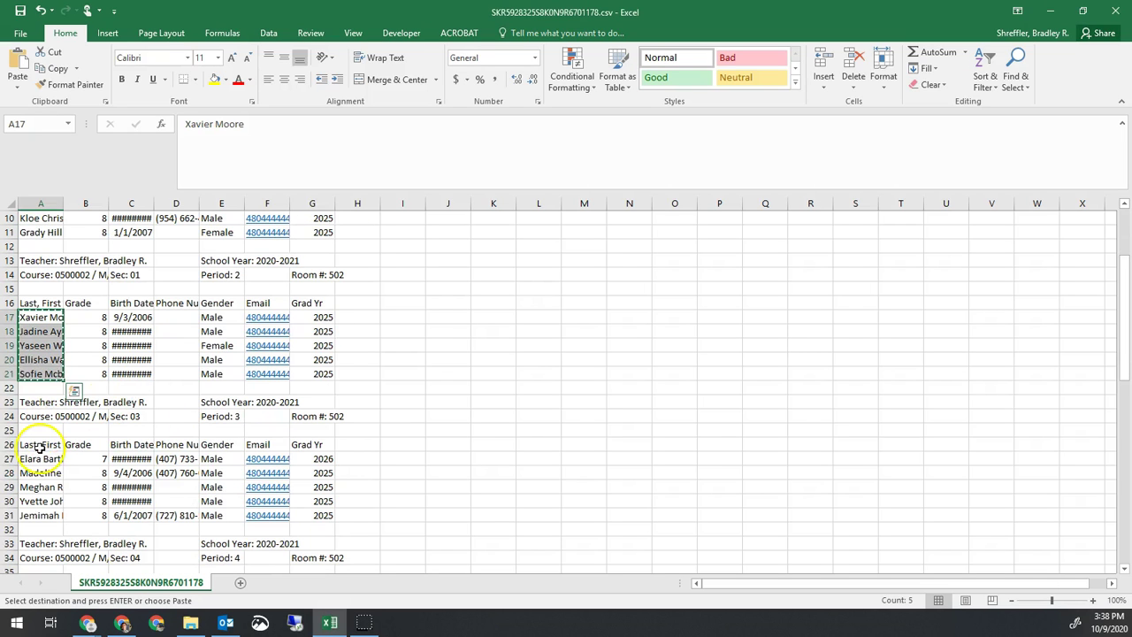
left_click_drag(41, 458, 37, 508)
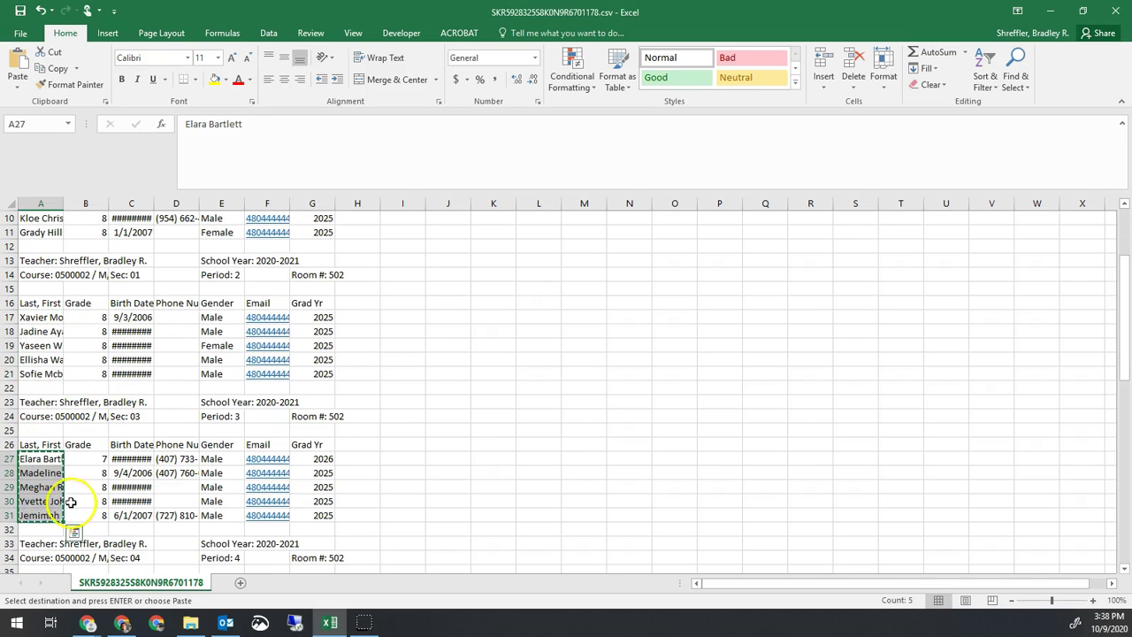
key("ctrl+c")
key("alt+Tab")
scroll(274, 427, "down", 6)
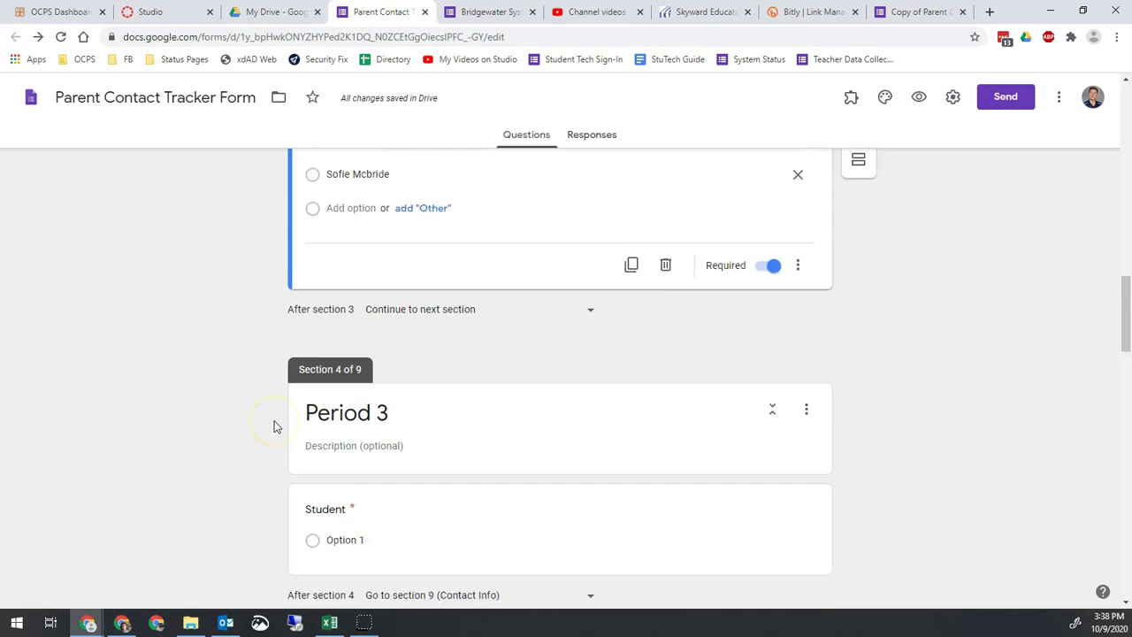
left_click(347, 340)
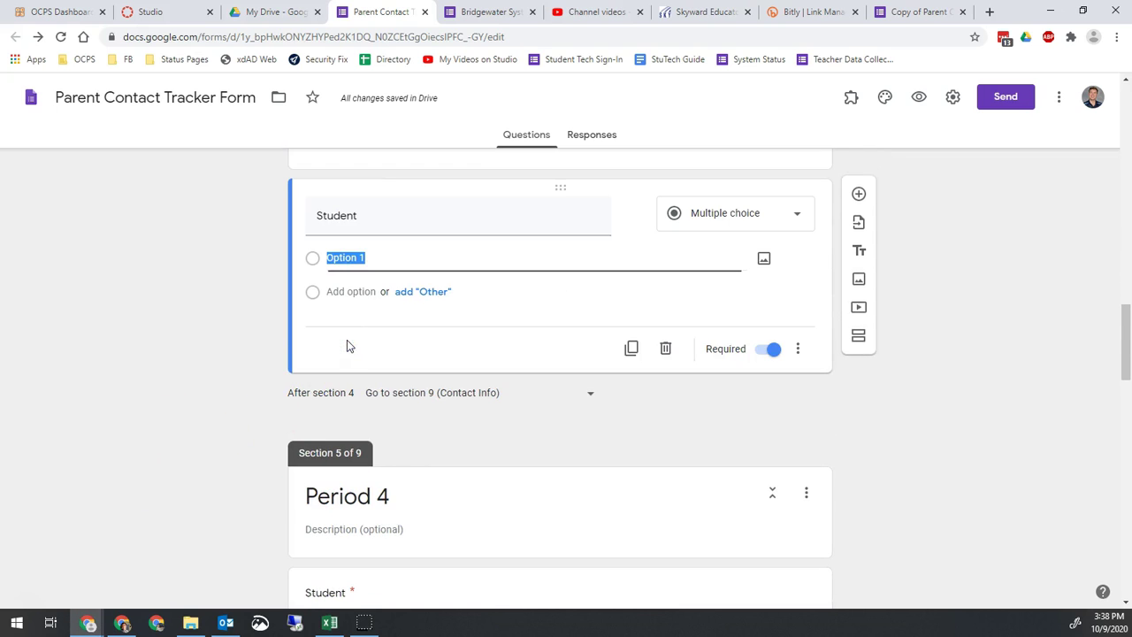
key("ctrl+v")
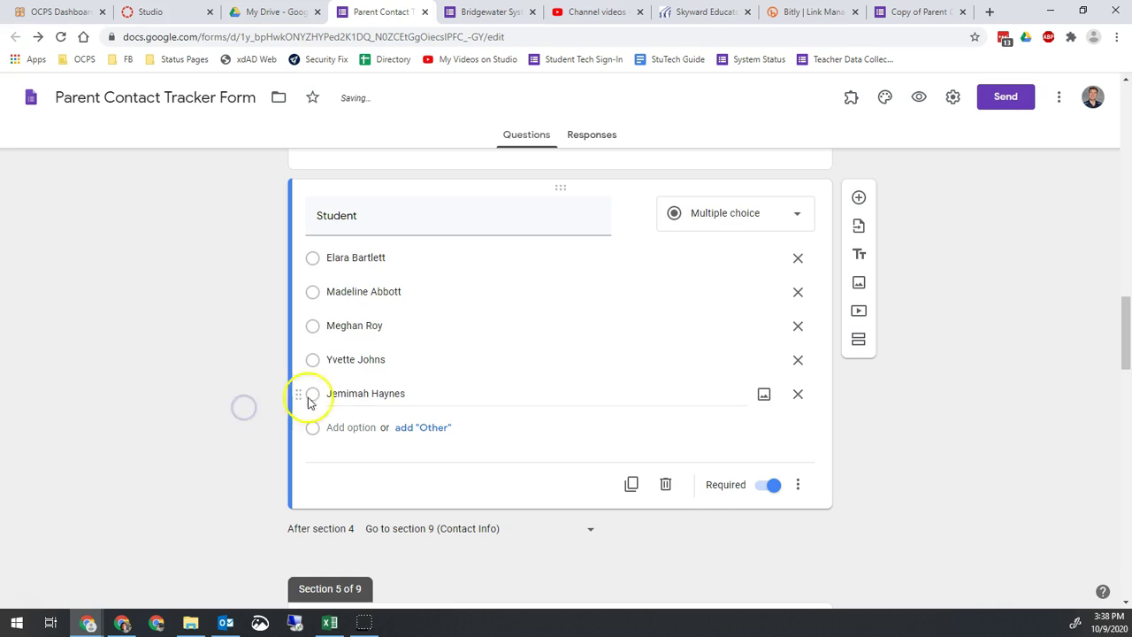
scroll(239, 447, "down", 4)
Fill Period 4's Student question with the names from A37:A40
key("alt+Tab")
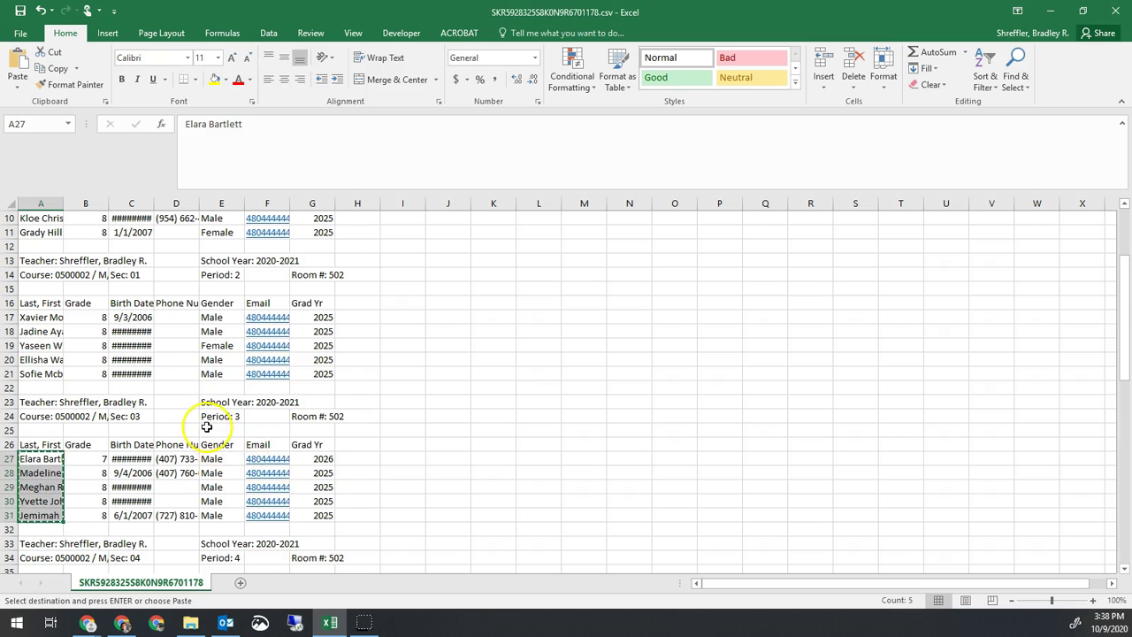
scroll(209, 424, "down", 4)
left_click_drag(31, 431, 33, 471)
key("ctrl+c")
key("alt+Tab")
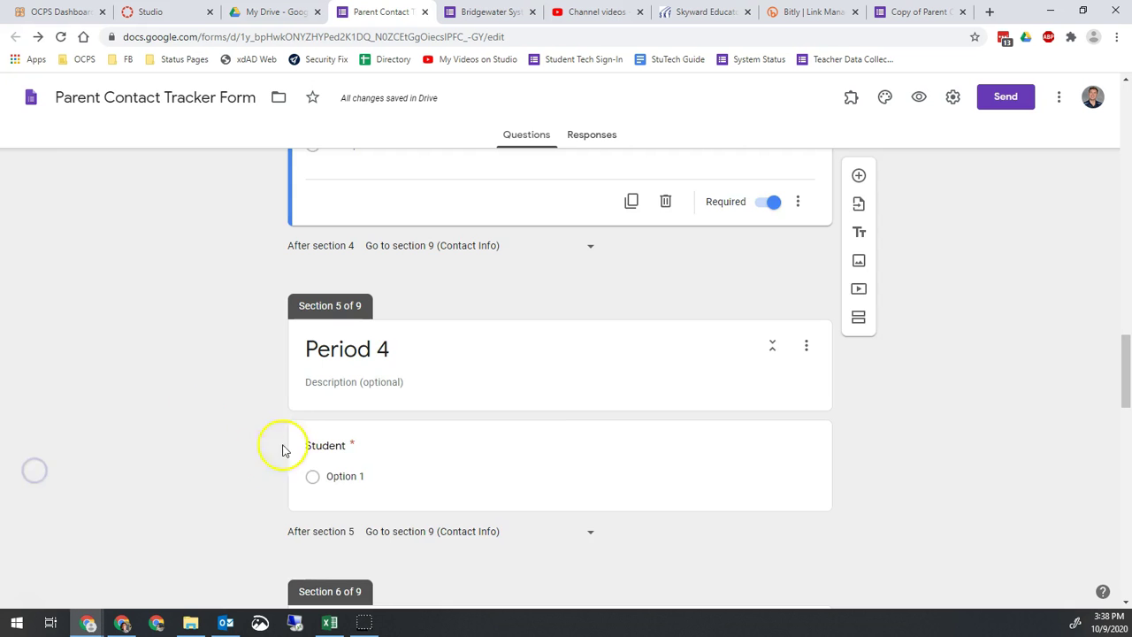
left_click(341, 475)
key("ctrl+v")
Fill Period 5's Student question with the six names from A46:A51
key("alt+Tab")
scroll(201, 440, "down", 2)
scroll(201, 441, "down", 1)
left_click_drag(31, 419, 71, 482)
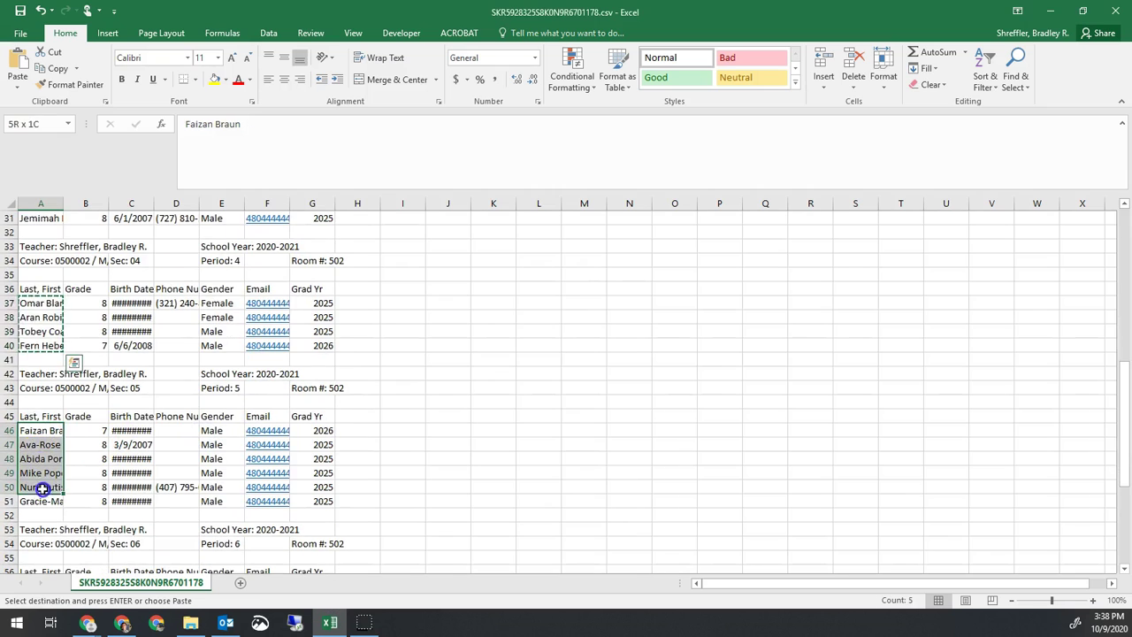
key("ctrl+c")
key("alt+Tab")
scroll(316, 398, "down", 3)
left_click(343, 298)
key("ctrl+v")
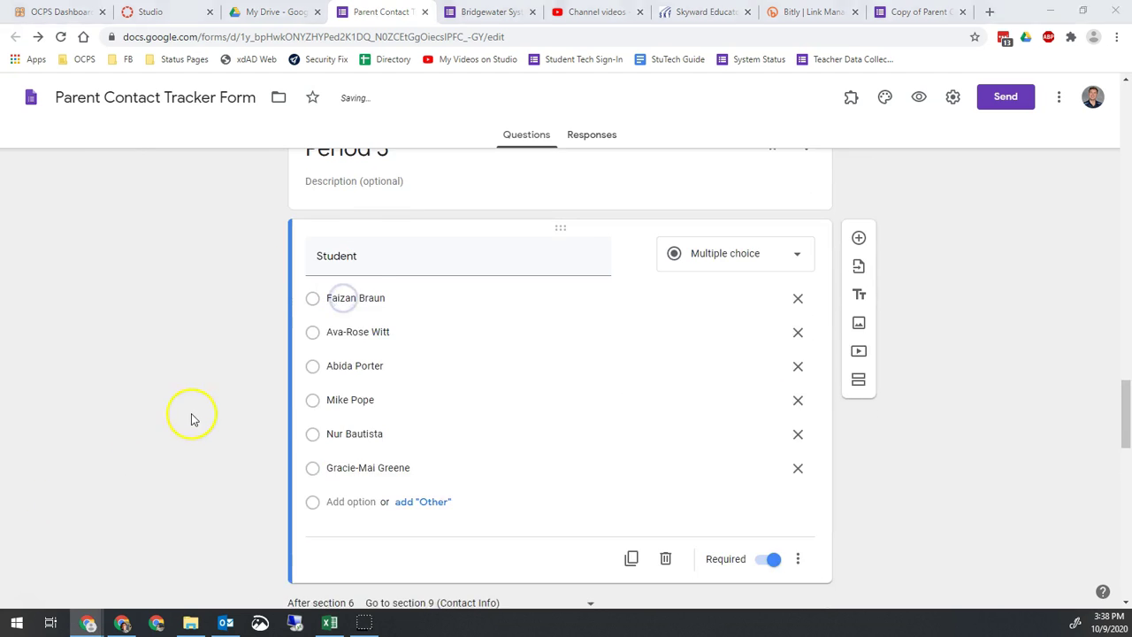
Fill Period 6's Student question with the names from A57:A61
key("alt+Tab")
left_click_drag(35, 285, 35, 352)
key("ctrl+c")
key("alt+Tab")
scroll(288, 404, "down", 5)
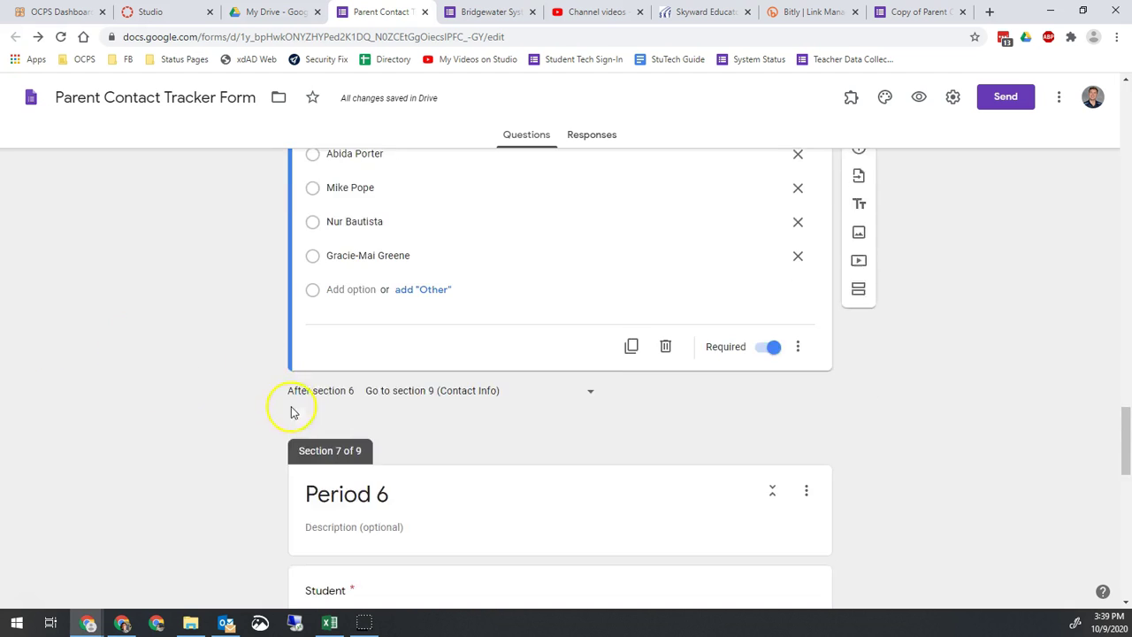
left_click(344, 409)
key("ctrl+v")
Fill Period 7's Student question with the four names from A67:A70
key("alt+Tab")
scroll(131, 429, "down", 1)
left_click_drag(35, 343, 35, 385)
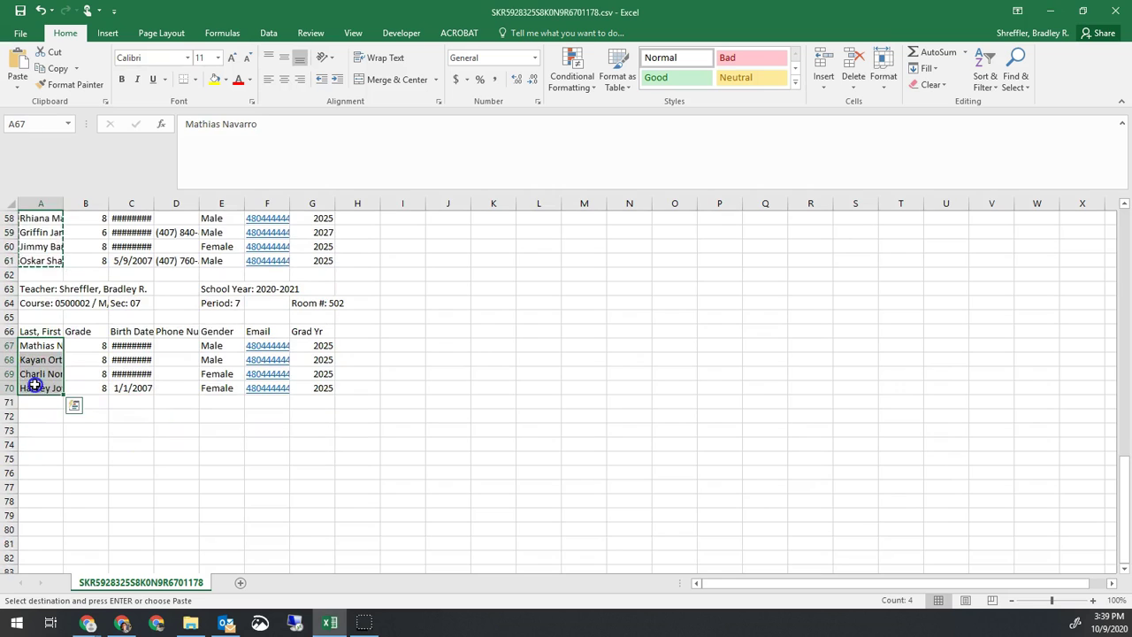
key("ctrl+c")
key("alt+Tab")
scroll(346, 392, "down", 4)
left_click(343, 414)
key("ctrl+v")
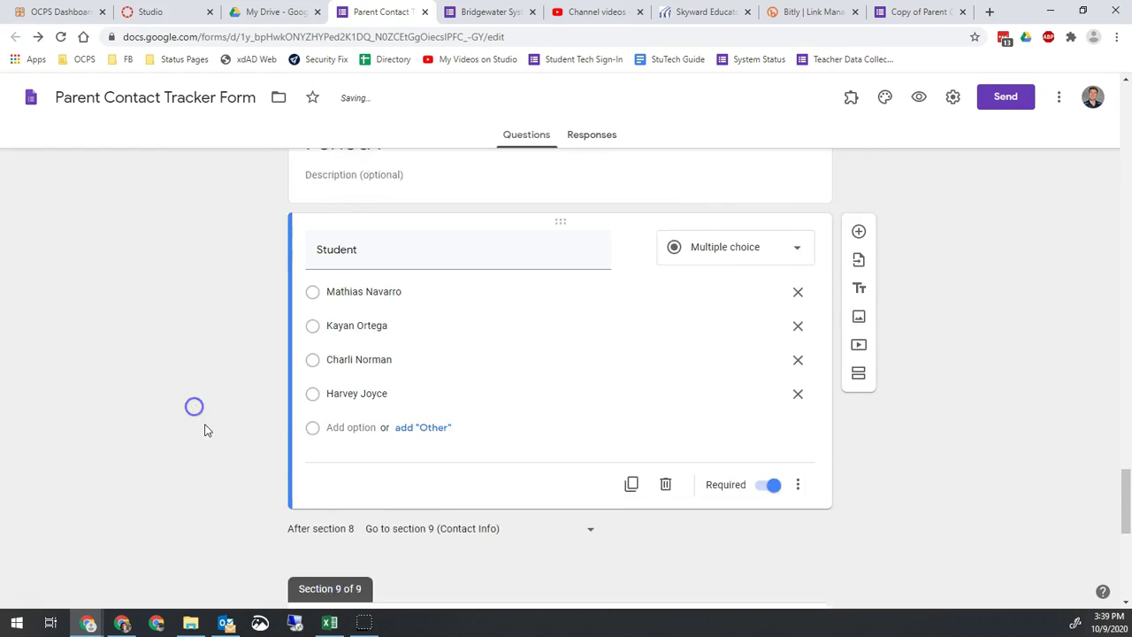
scroll(212, 416, "down", 3)
scroll(243, 403, "down", 3)
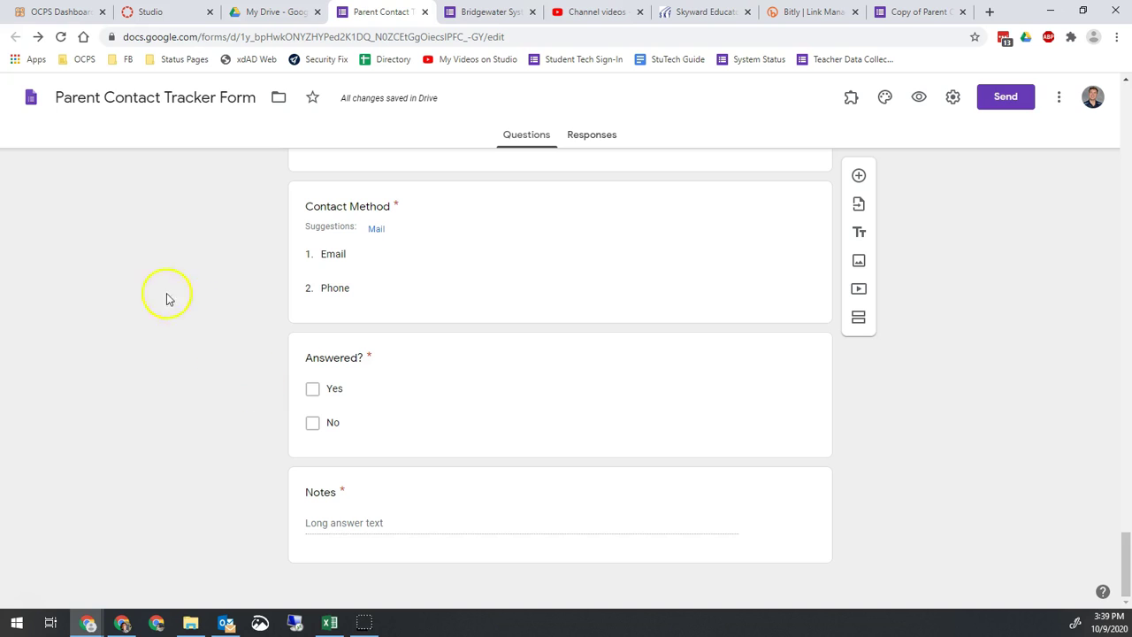
Preview the form, answer Period 1 and pick a student from its list
left_click(919, 100)
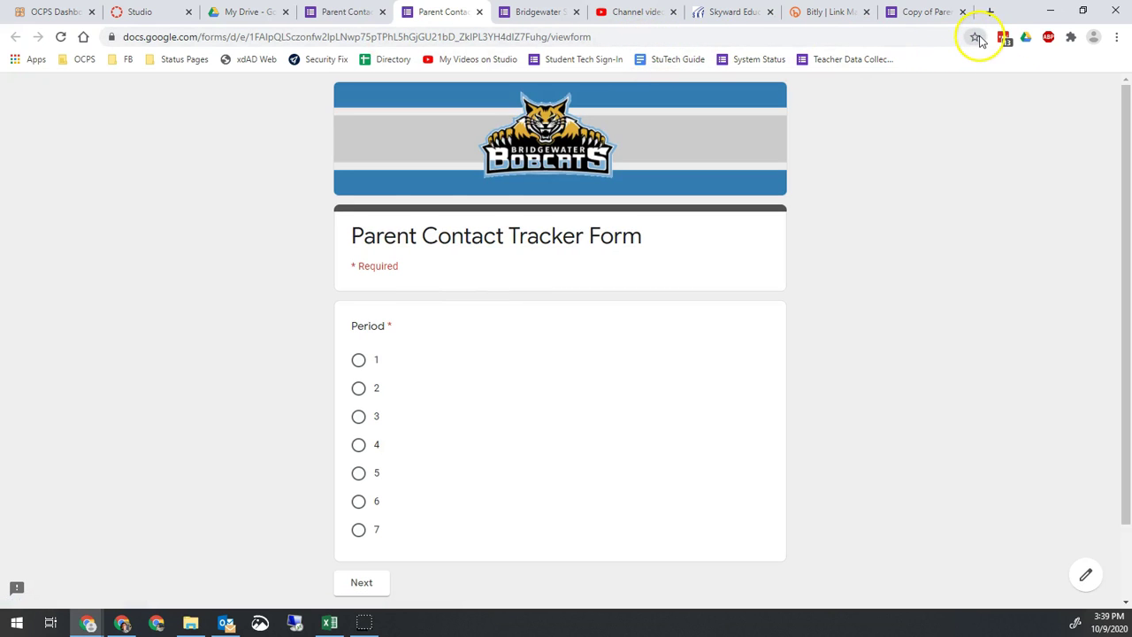
scroll(430, 278, "down", 1)
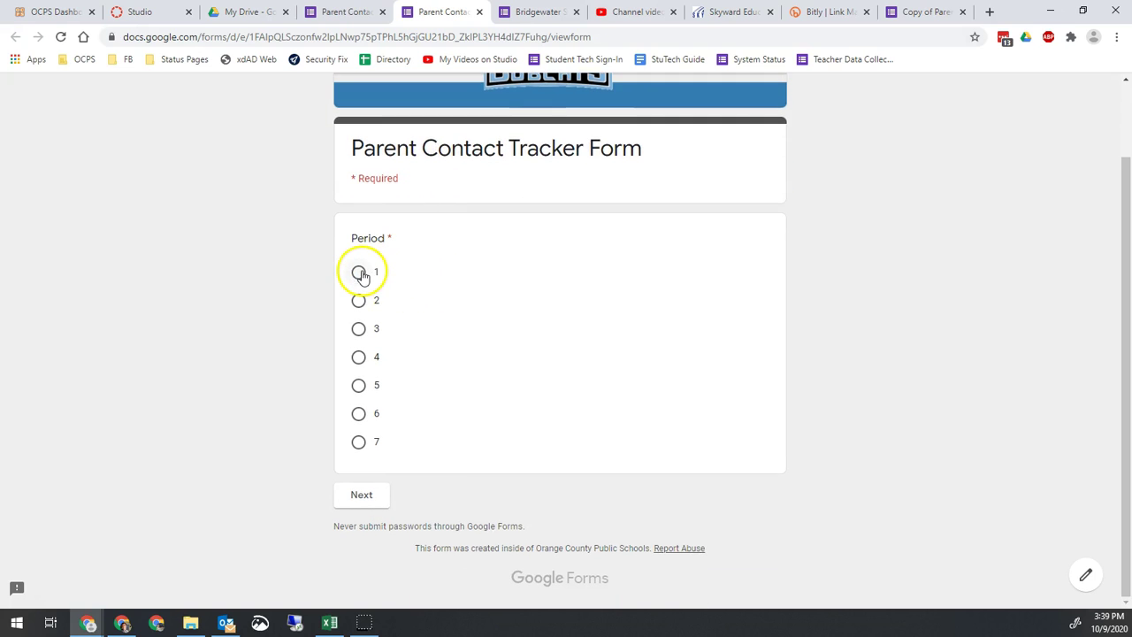
left_click(354, 502)
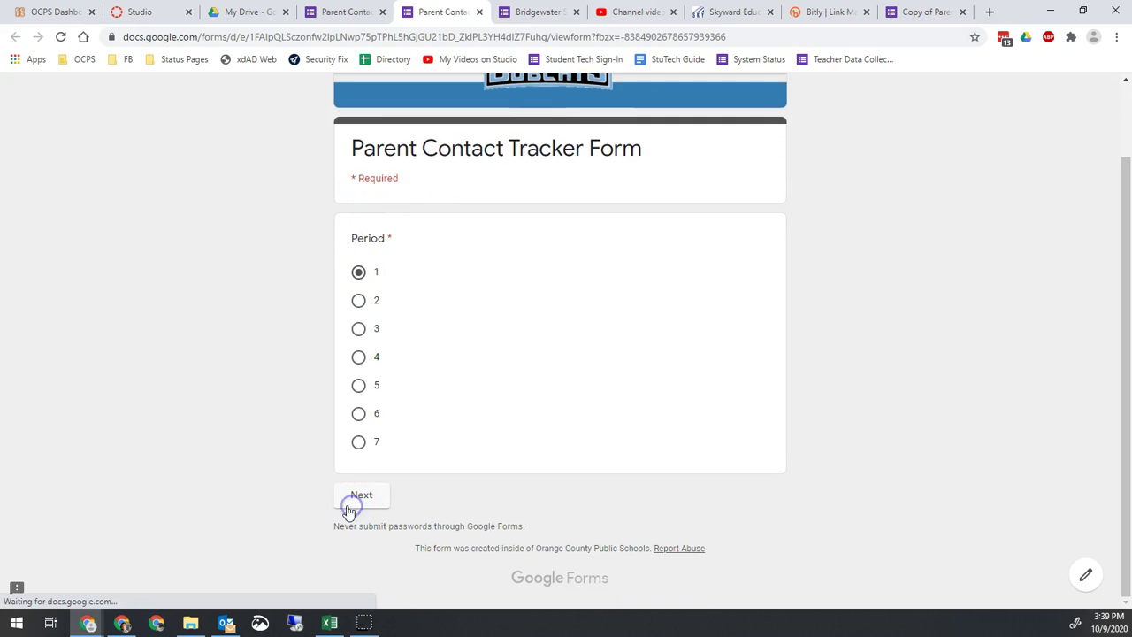
left_click(375, 488)
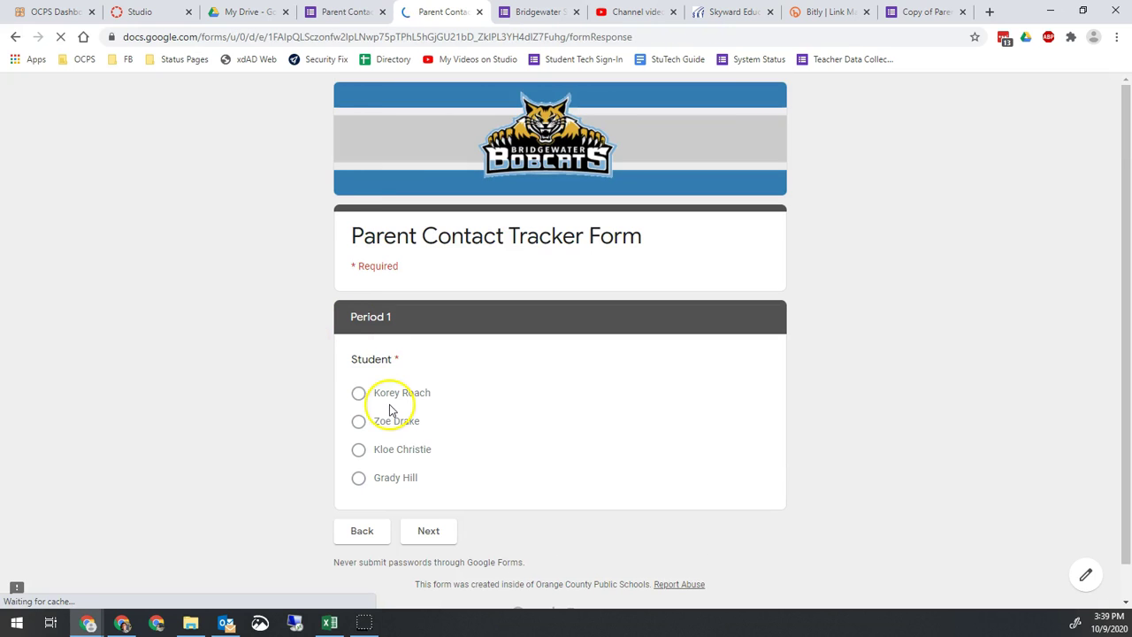
scroll(328, 437, "down", 1)
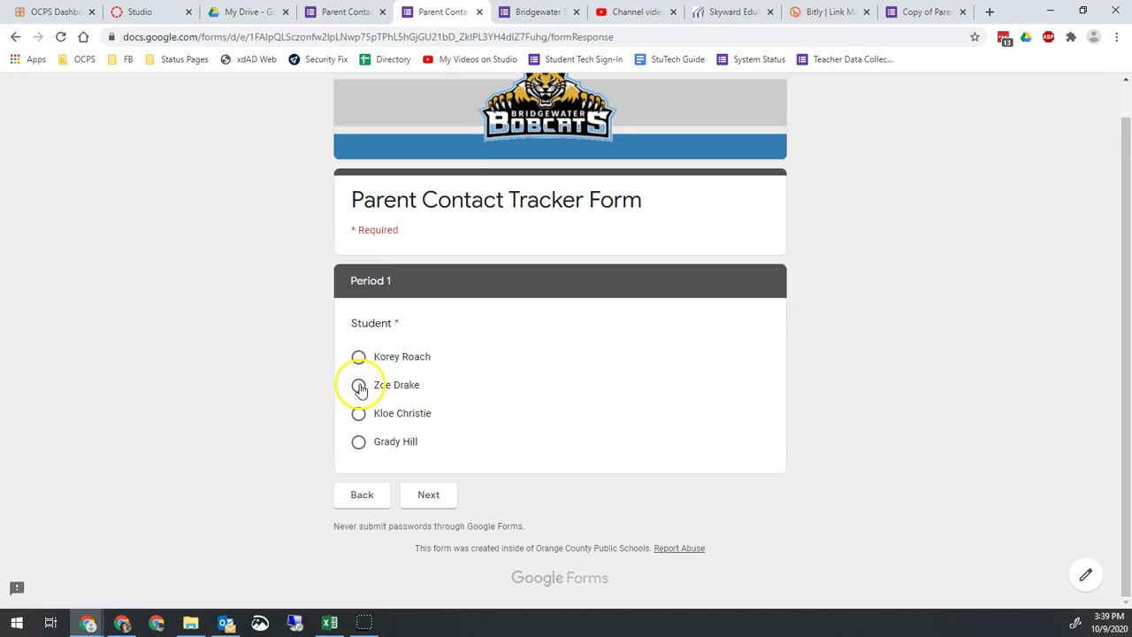
left_click(426, 500)
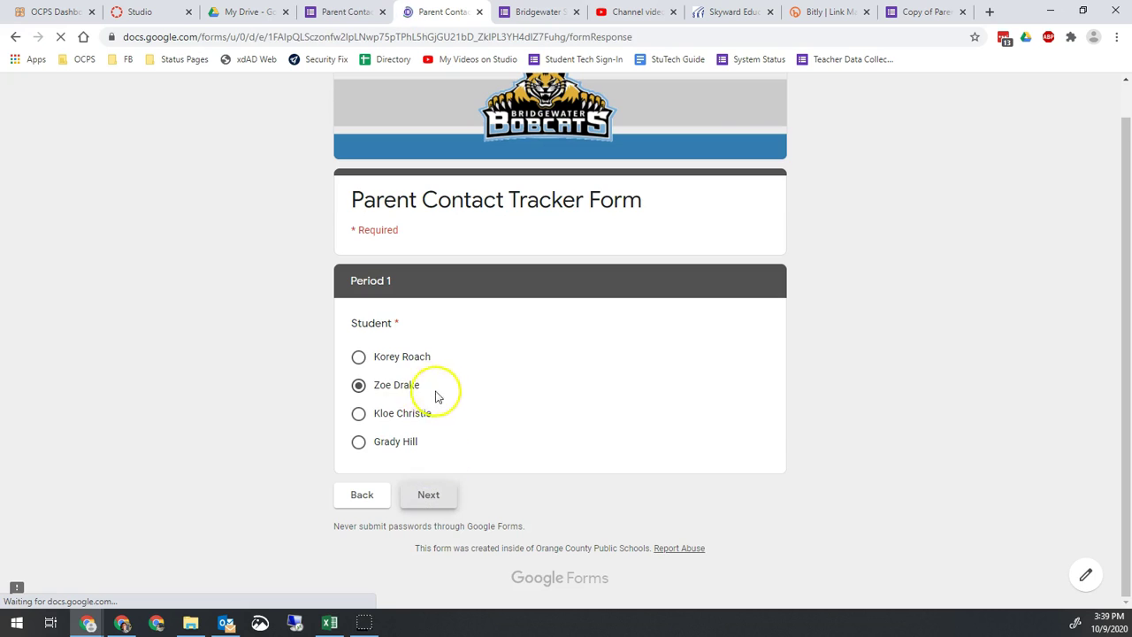
Answer Phone as contact method and Yes, add a grade note, and submit
scroll(376, 390, "down", 1)
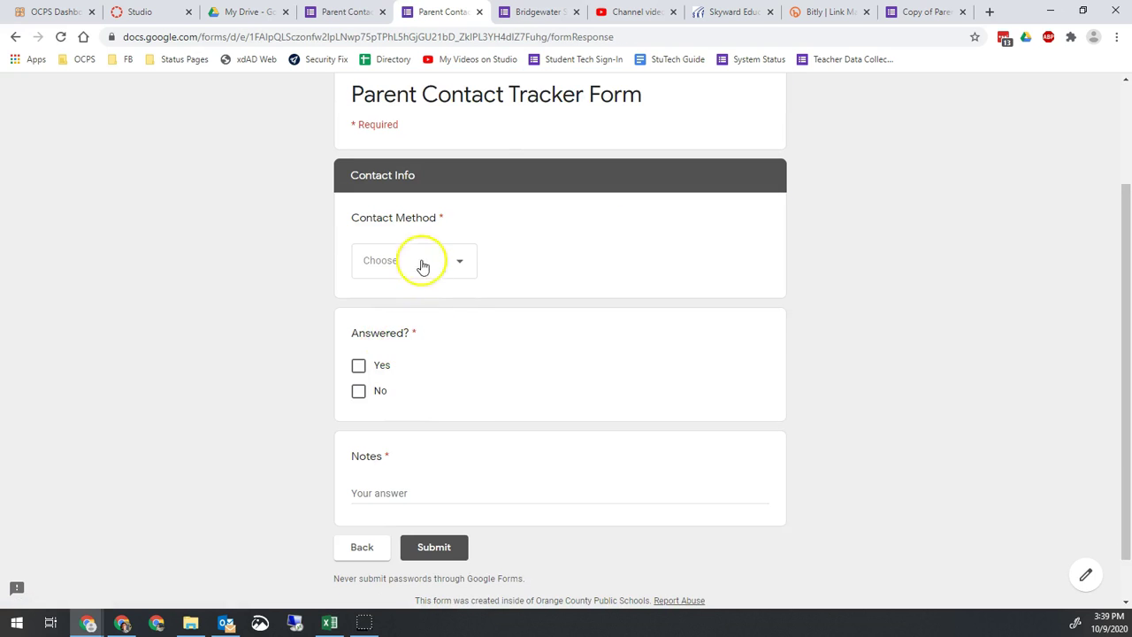
left_click(423, 266)
left_click(380, 346)
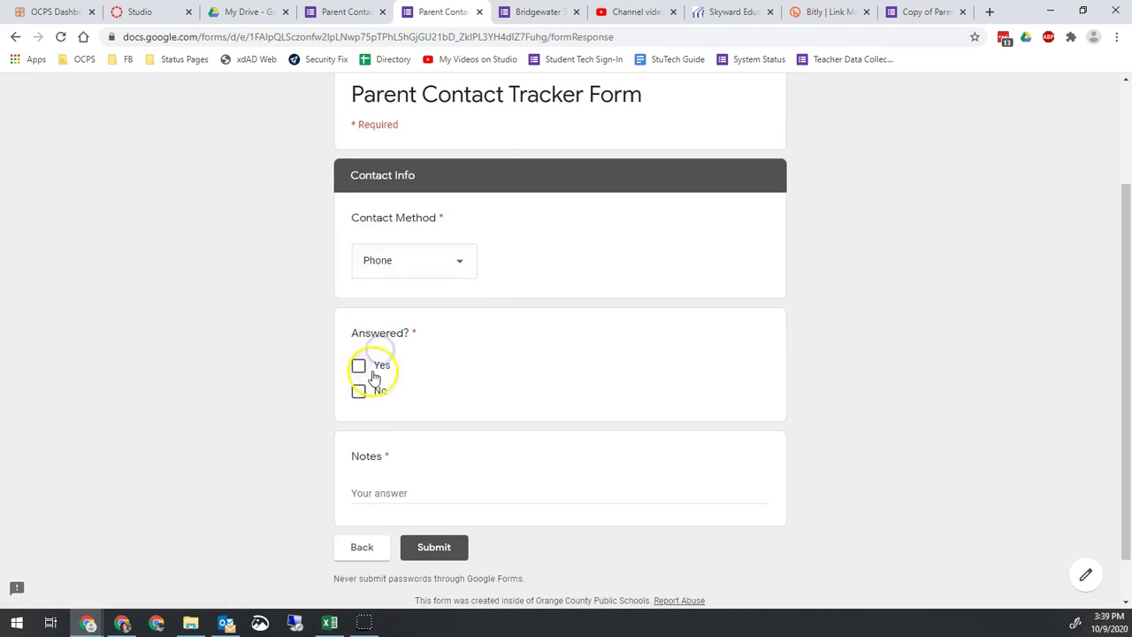
left_click(373, 371)
left_click(393, 498)
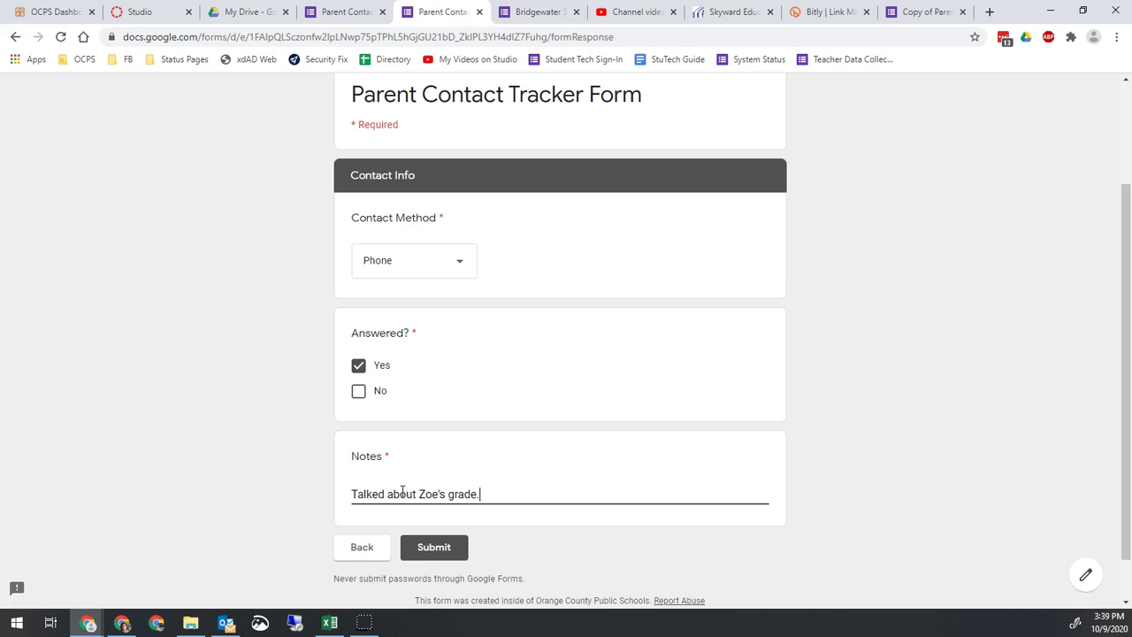
left_click(423, 555)
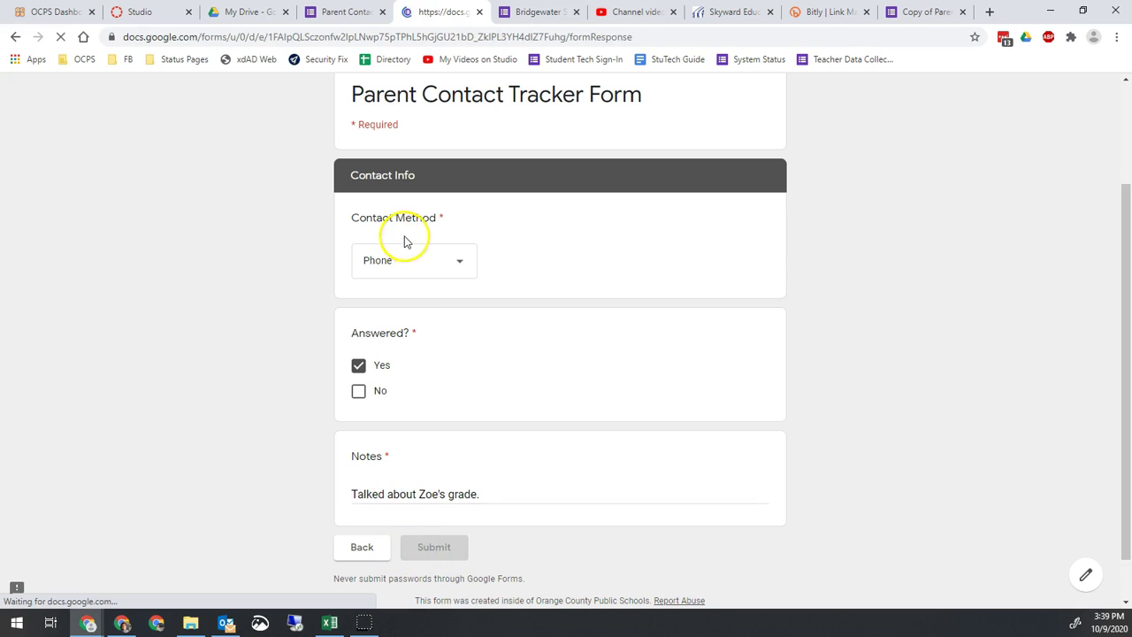
View the form's Responses summary with its one test response and start linking it to Sheets
left_click(318, 18)
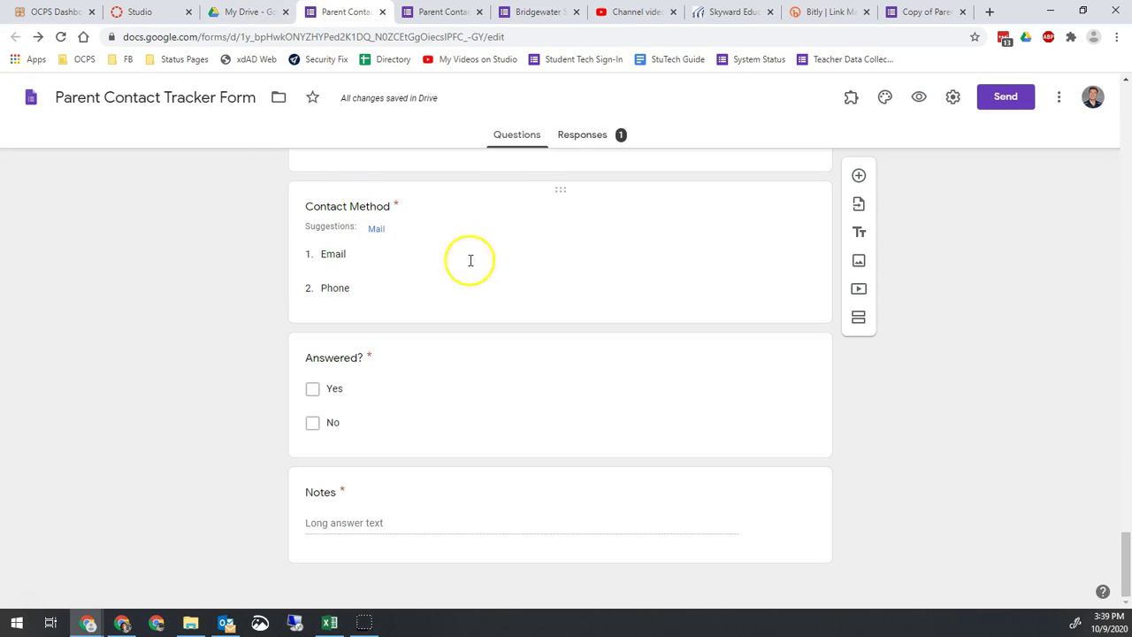
left_click(590, 133)
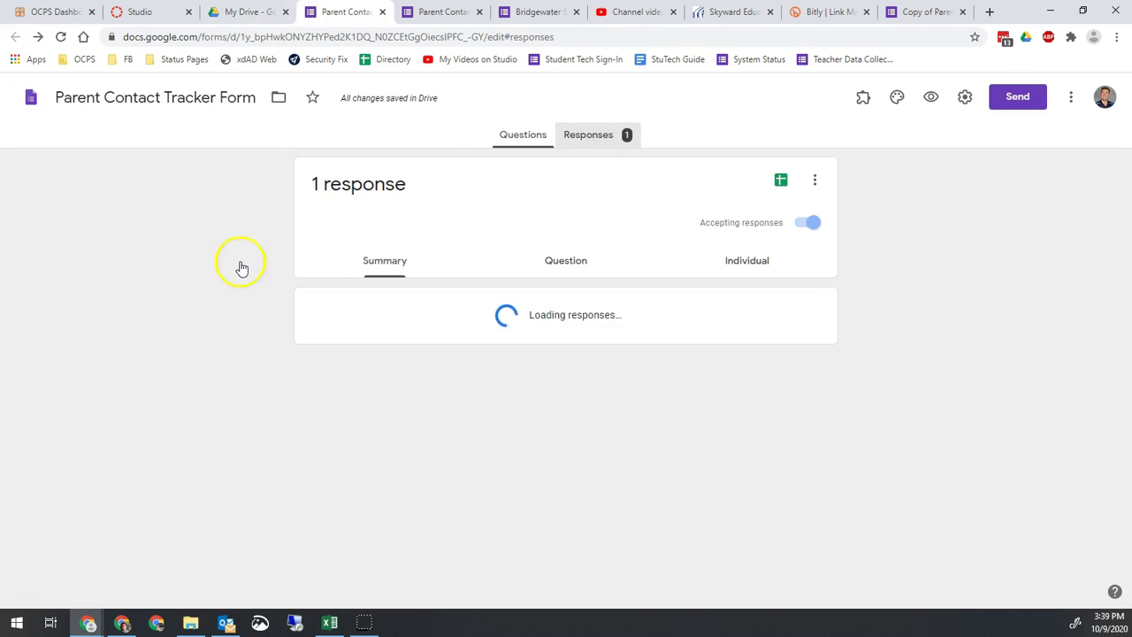
scroll(270, 427, "down", 5)
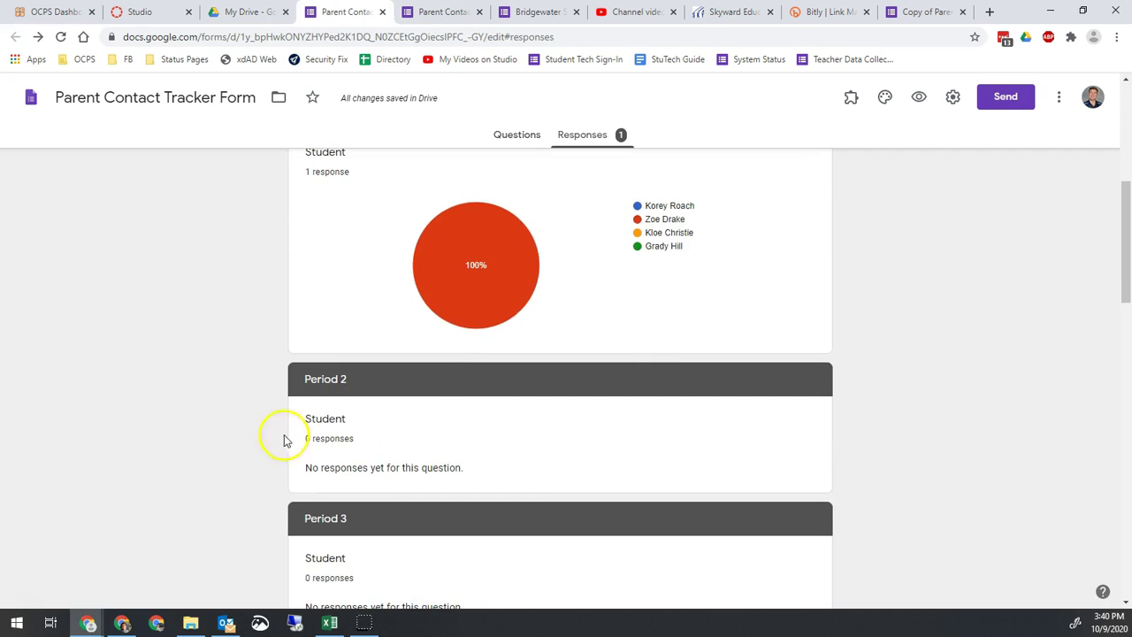
mouse_move(528, 240)
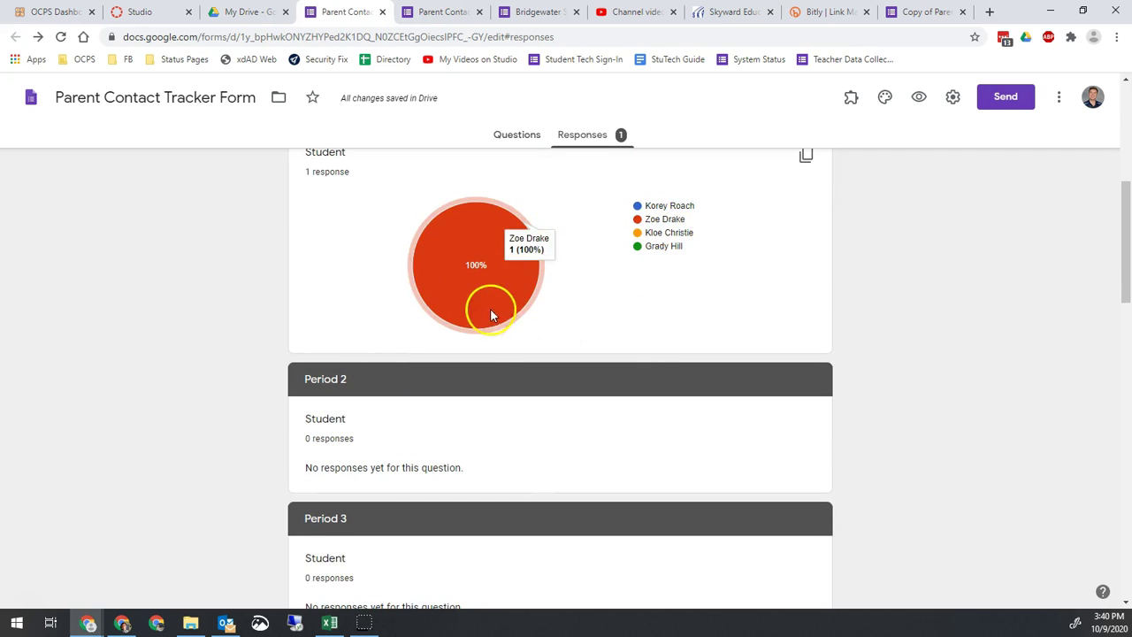
scroll(169, 324, "down", 15)
scroll(455, 417, "up", 20)
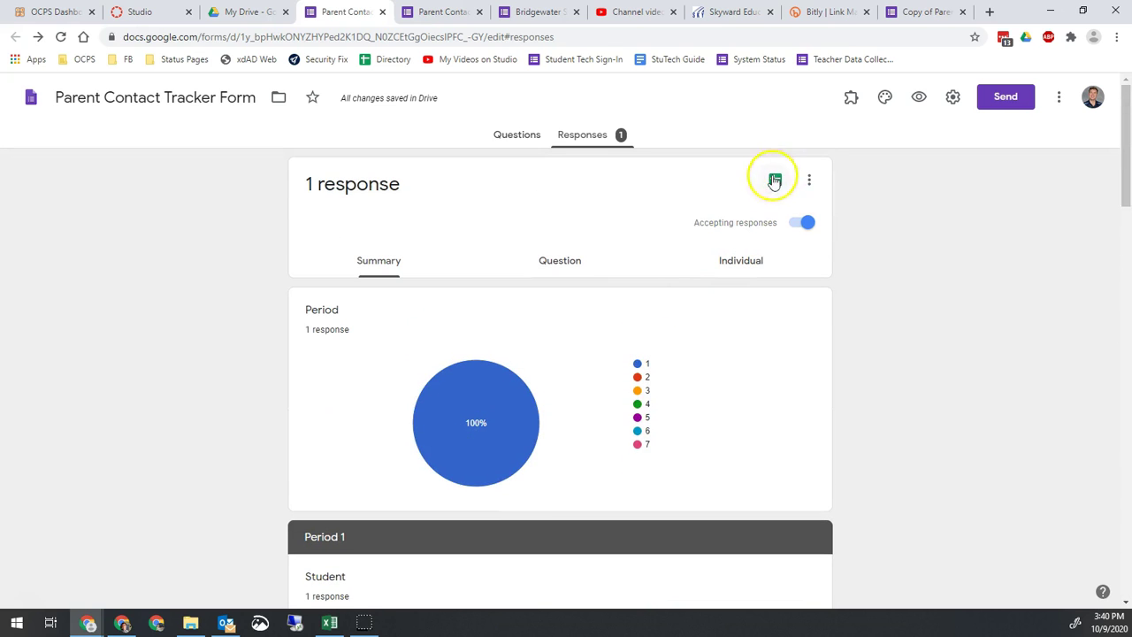
left_click(774, 182)
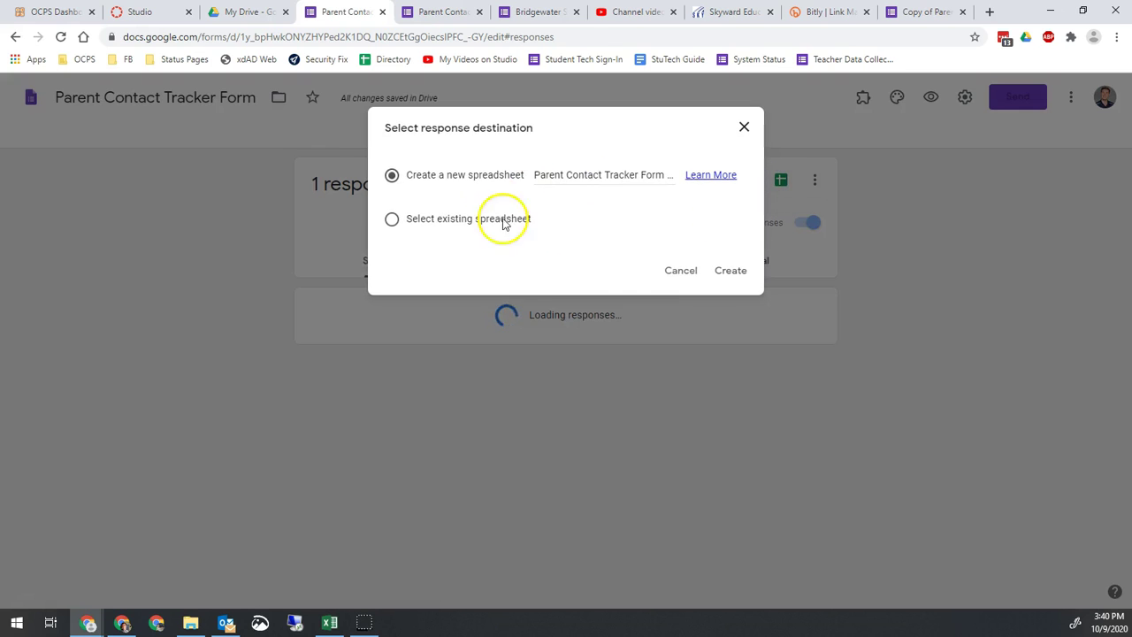
Create a new response spreadsheet and check the test response's note in cell L2
left_click(718, 273)
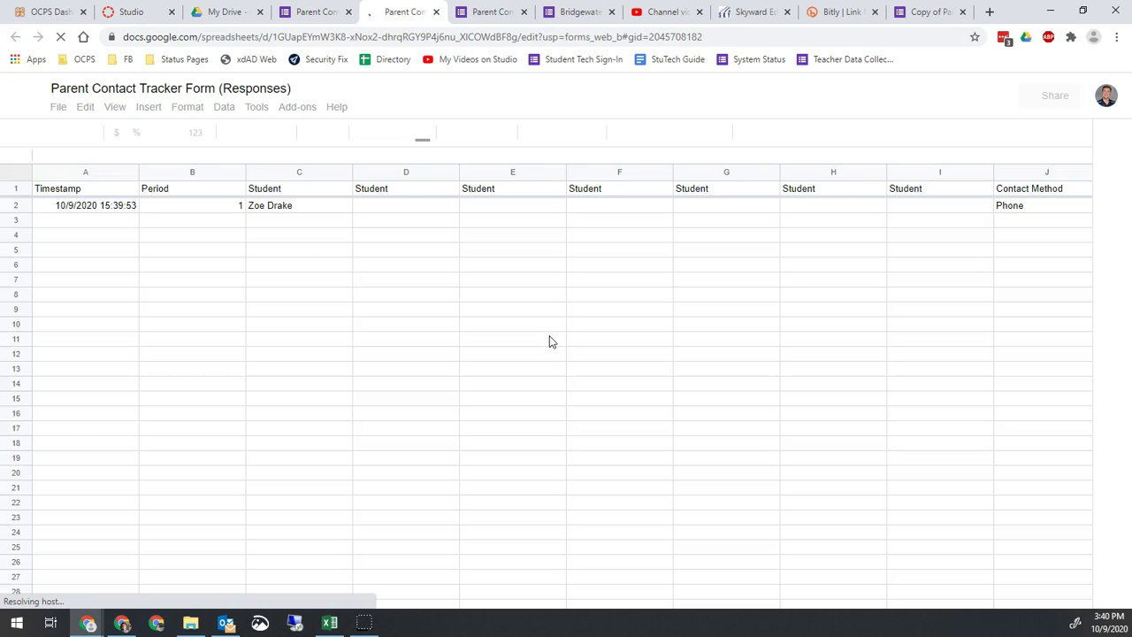
left_click(88, 235)
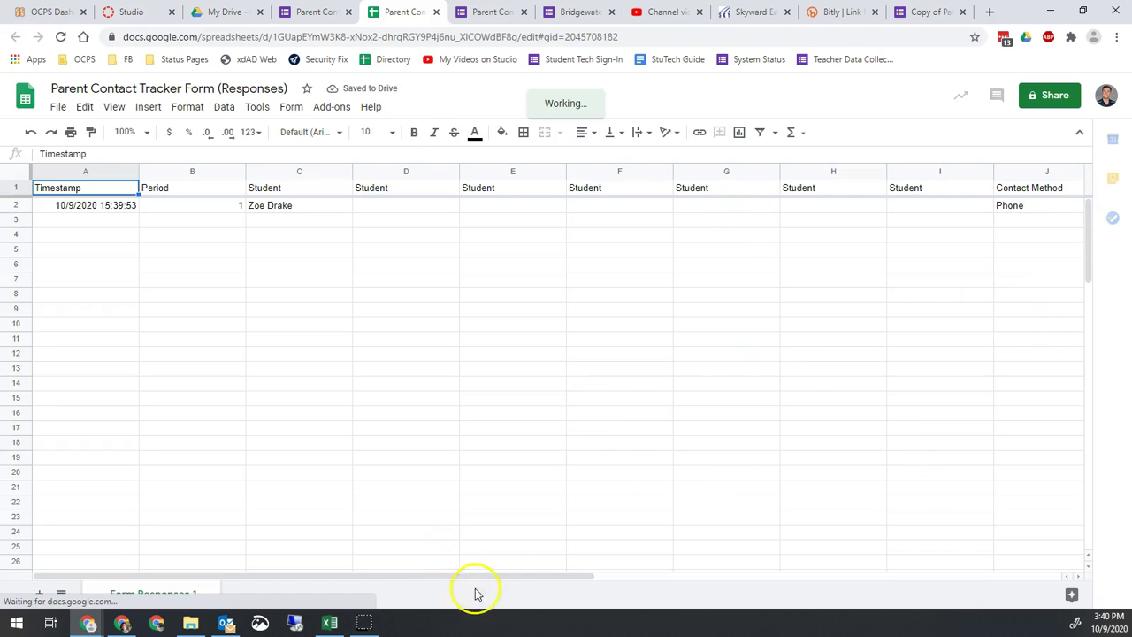
left_click_drag(507, 578, 767, 579)
left_click_drag(872, 577, 1020, 577)
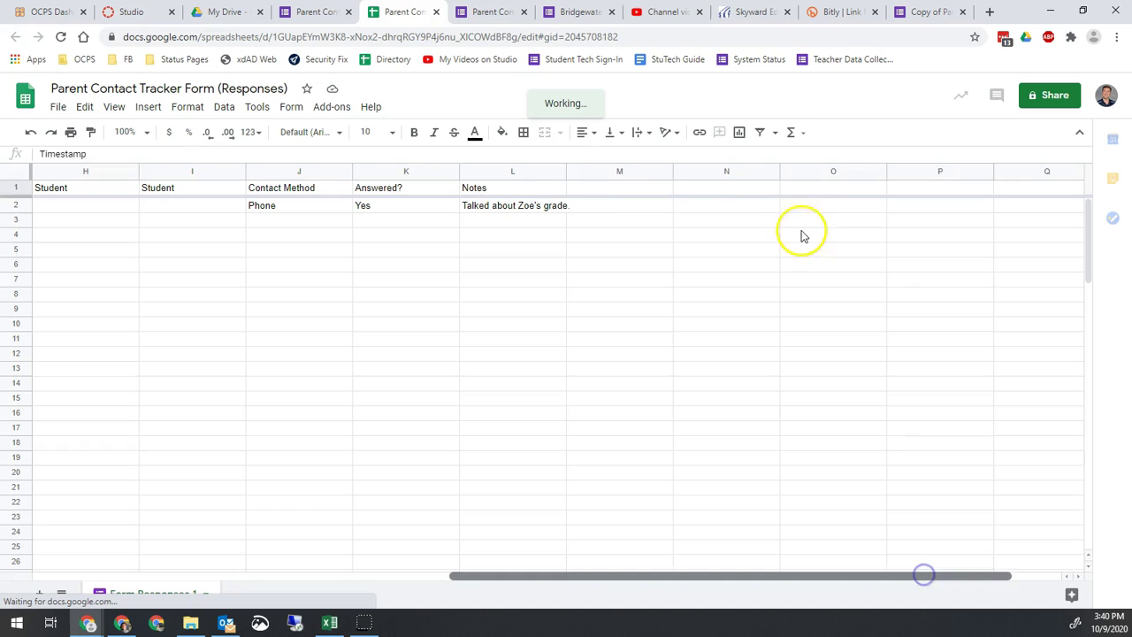
left_click(556, 204)
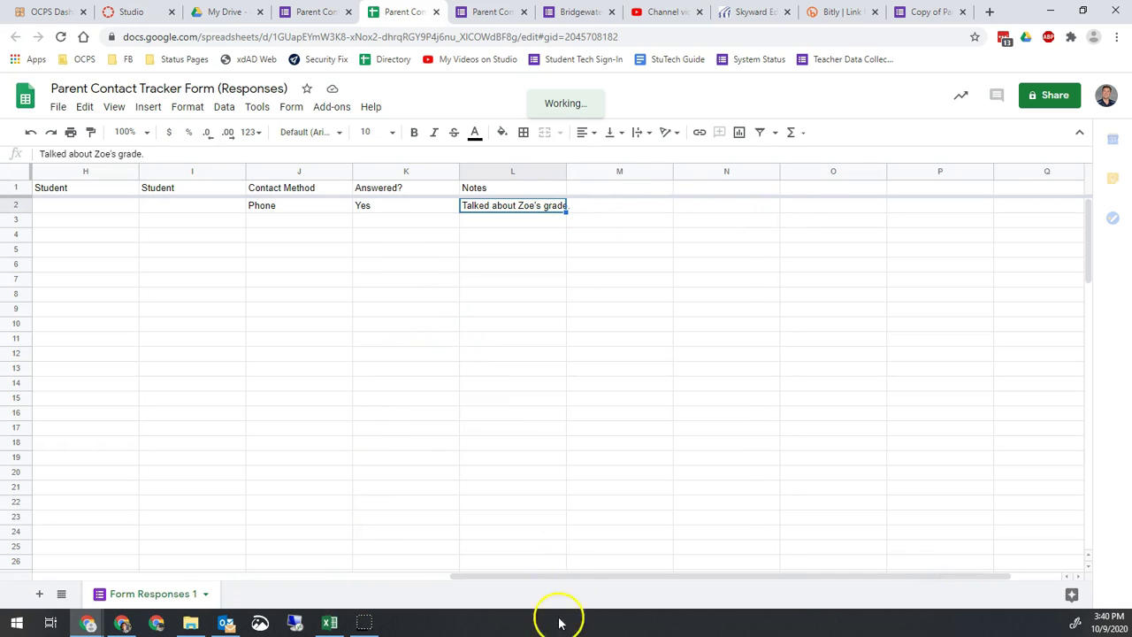